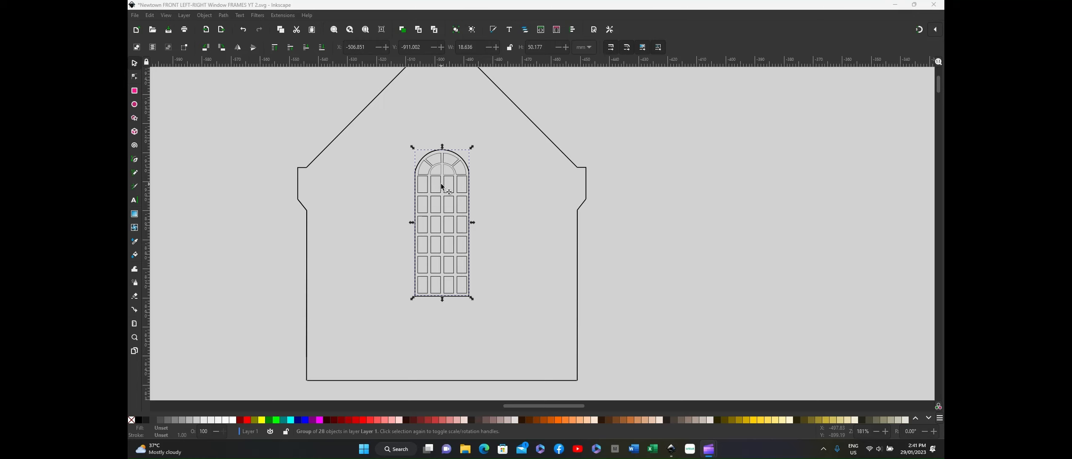
Move the grouped window frame out of the building facade into the empty area on its left
{"action": "left_click_drag", "start_coordinate": [442, 186], "coordinate": [222, 191]}
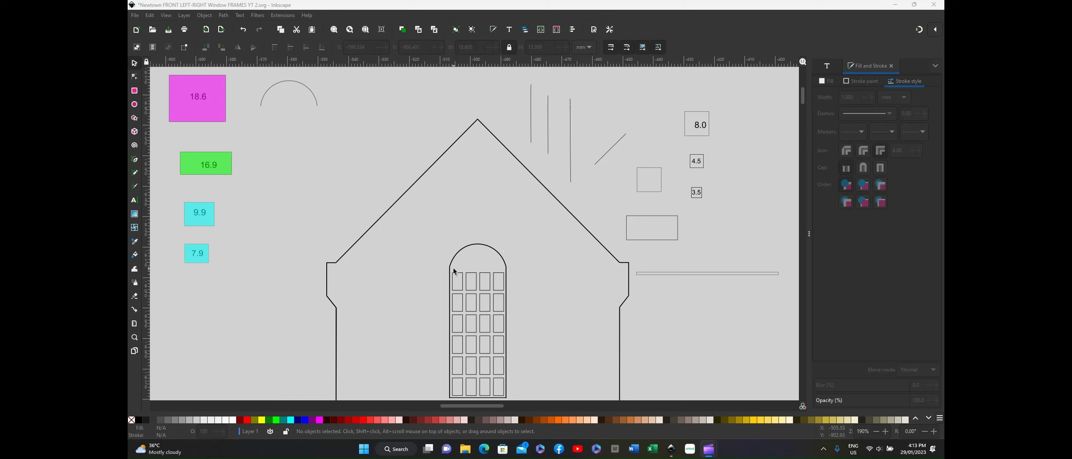
Move the existing loose arc slightly closer to the magenta 18.6 block and reposition that block beside it
{"action": "left_click_drag", "start_coordinate": [284, 83], "coordinate": [307, 107]}
{"action": "left_click", "coordinate": [306, 107]}
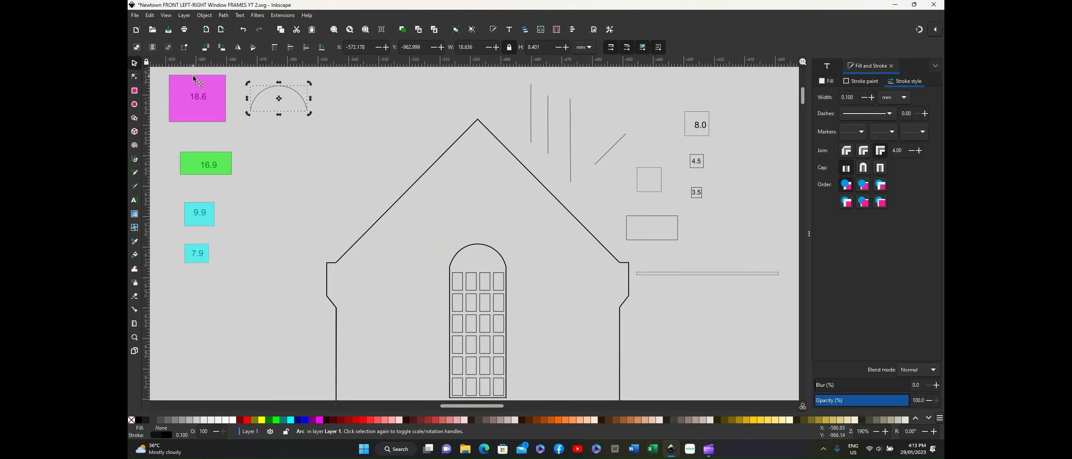
{"action": "mouse_move", "coordinate": [192, 85]}
{"action": "left_mouse_down"}
{"action": "mouse_move", "coordinate": [216, 113]}
{"action": "mouse_move", "coordinate": [420, 214]}
{"action": "mouse_move", "coordinate": [489, 229]}
{"action": "mouse_move", "coordinate": [199, 82]}
{"action": "left_mouse_up"}
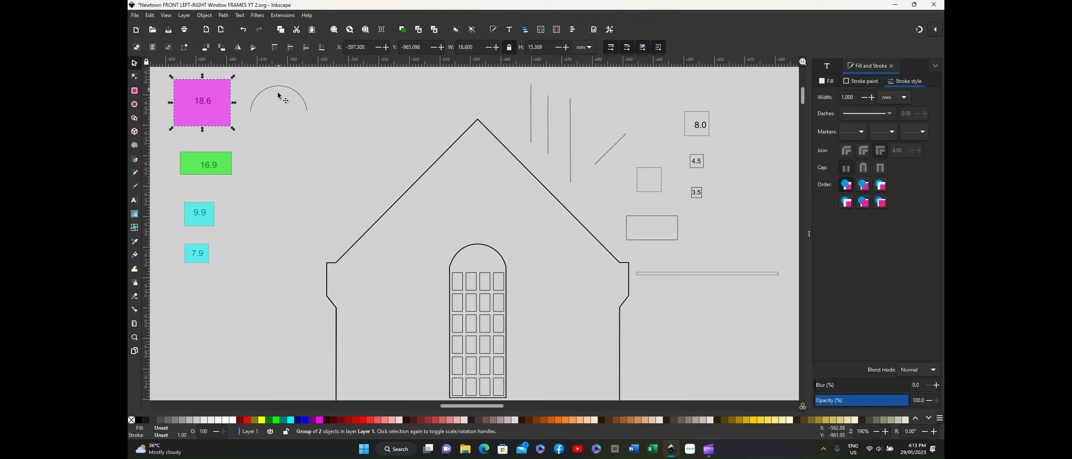
Draw a whole circle about 19.5 mm across in the empty area beside the existing arc
{"action": "left_click", "coordinate": [134, 104]}
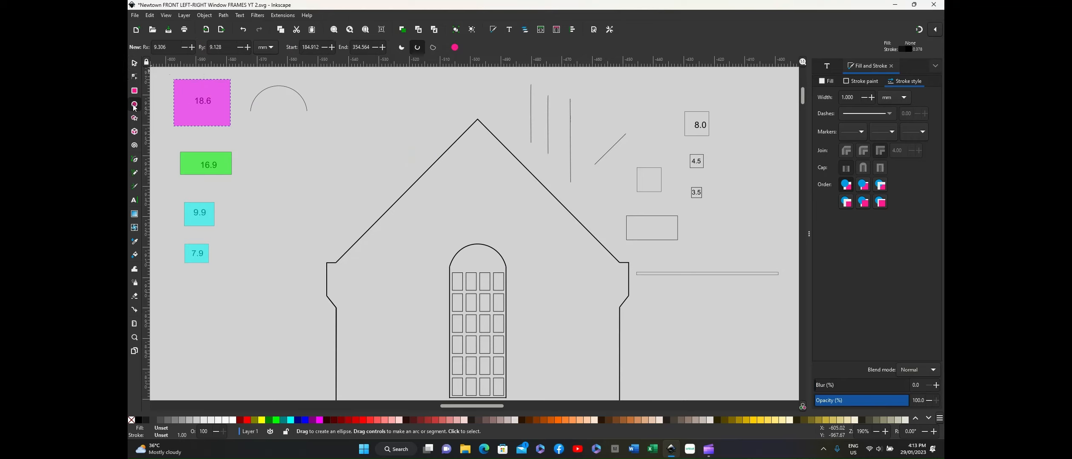
{"action": "left_click", "coordinate": [455, 47]}
{"action": "mouse_move", "coordinate": [344, 106]}
{"action": "left_mouse_down"}
{"action": "mouse_move", "coordinate": [361, 103]}
{"action": "mouse_move", "coordinate": [386, 161]}
{"action": "mouse_move", "coordinate": [403, 165]}
{"action": "left_mouse_up"}
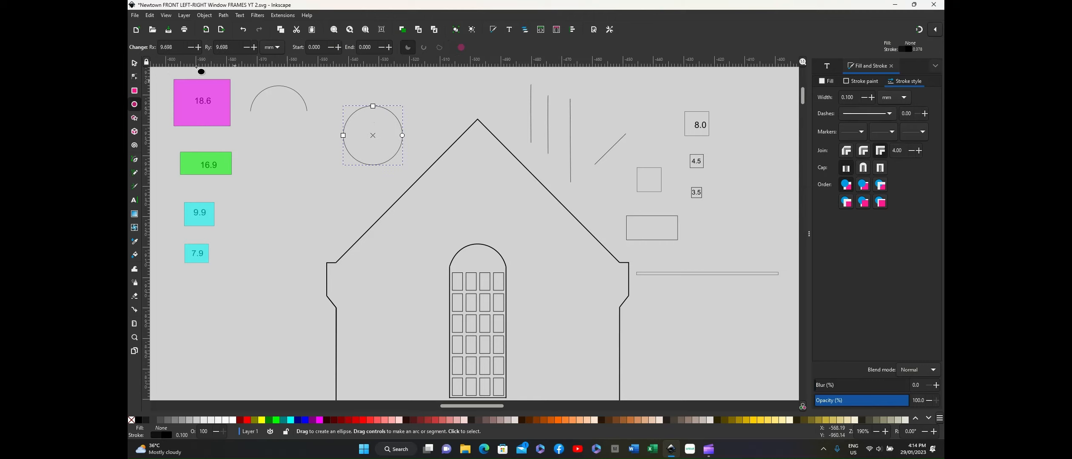
Resize the circle to 18.6 mm wide and 18.6 mm high with proportions unlocked, and relock the proportions
{"action": "left_click", "coordinate": [134, 64]}
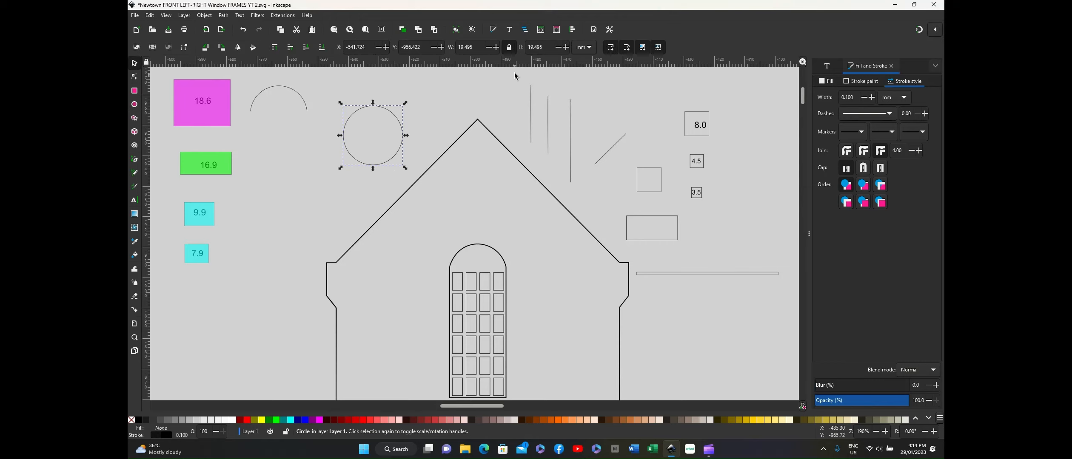
{"action": "left_click", "coordinate": [511, 49]}
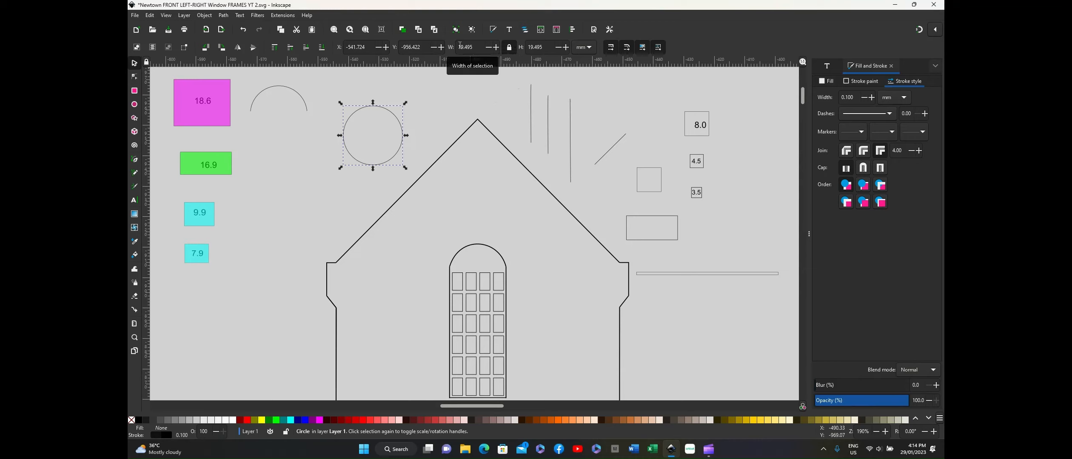
{"action": "left_click", "coordinate": [510, 47]}
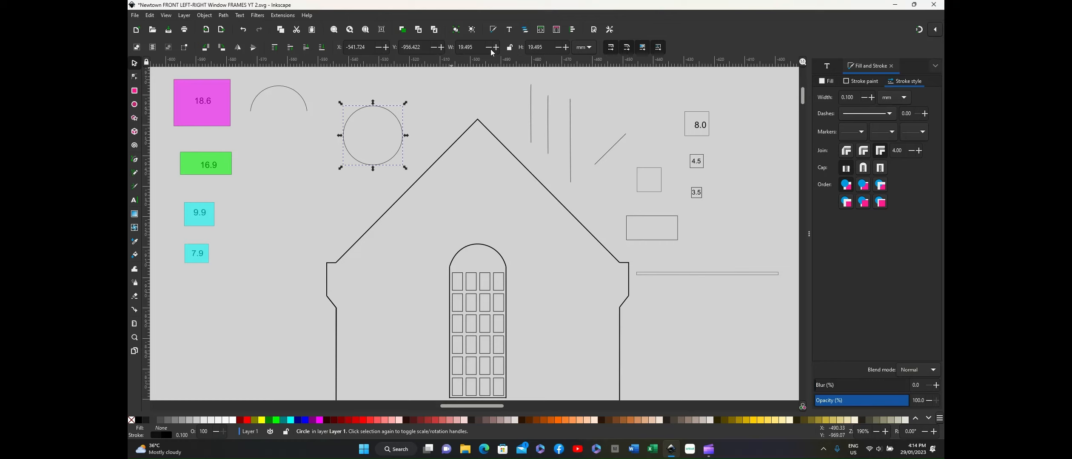
{"action": "left_click_drag", "start_coordinate": [459, 48], "coordinate": [470, 48]}
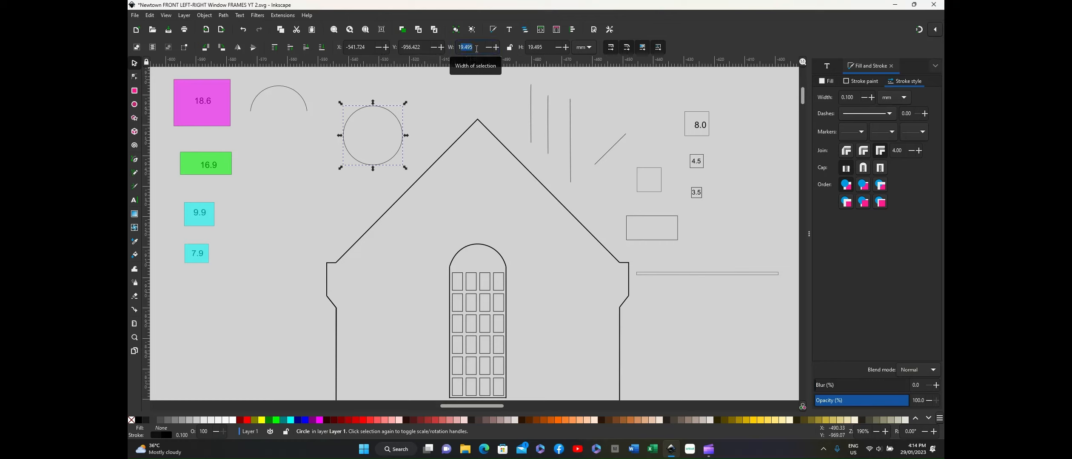
{"action": "type", "text": "18"}
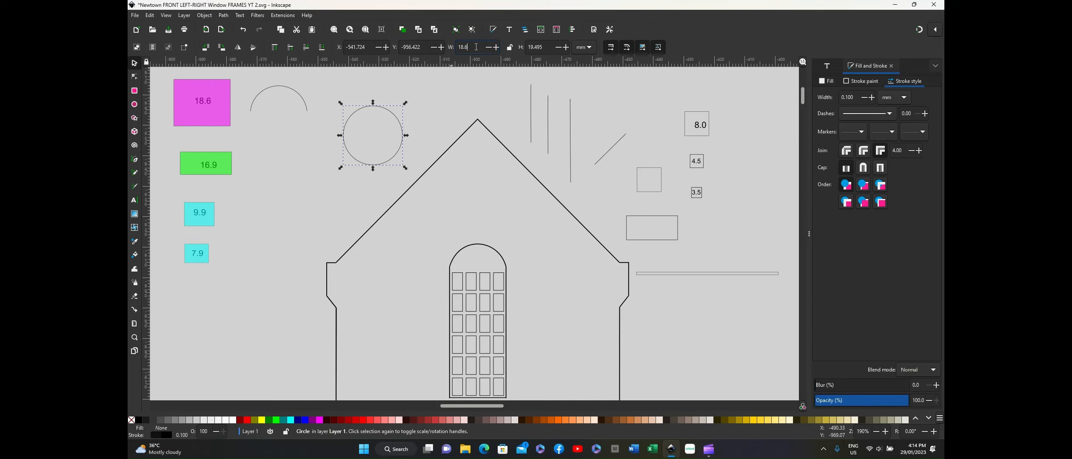
{"action": "type", "text": ".6"}
{"action": "key", "text": "Return"}
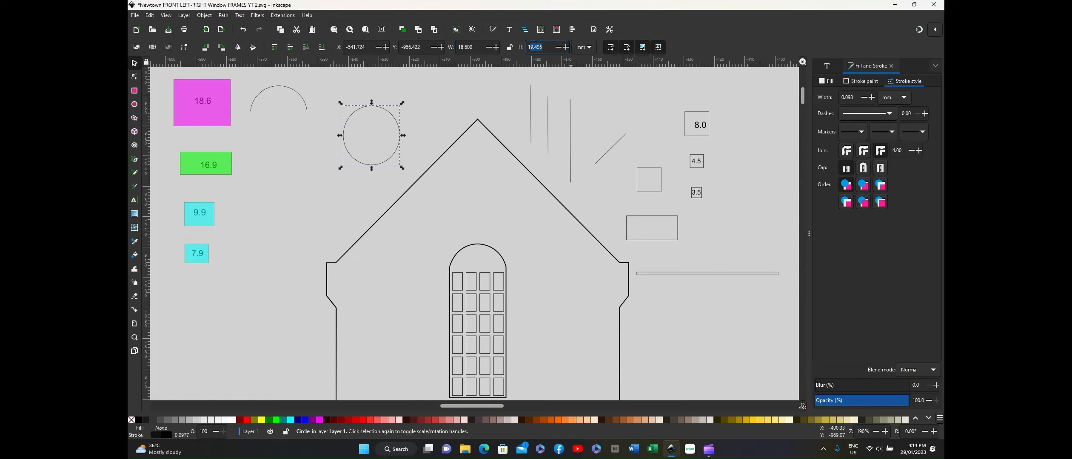
{"action": "double_click", "coordinate": [537, 47]}
{"action": "type", "text": "18.6"}
{"action": "key", "text": "Return"}
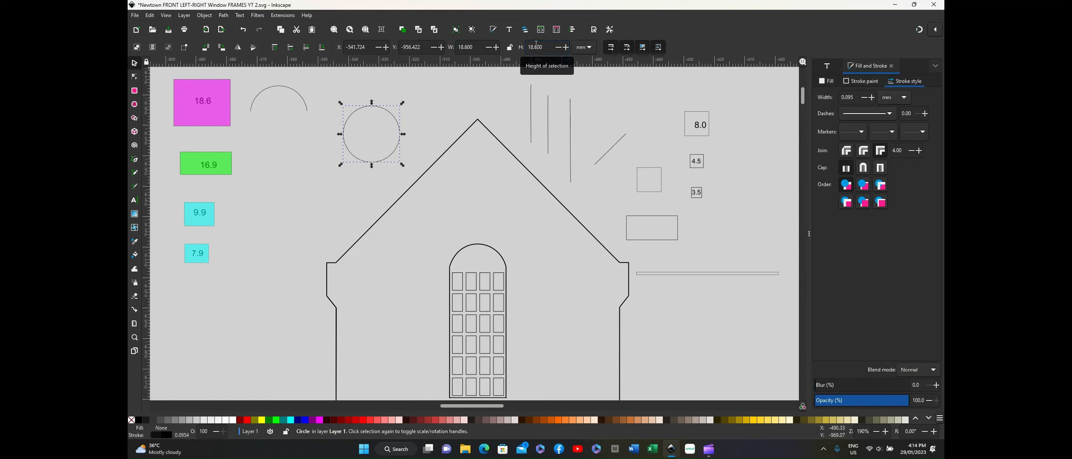
{"action": "left_click", "coordinate": [509, 47]}
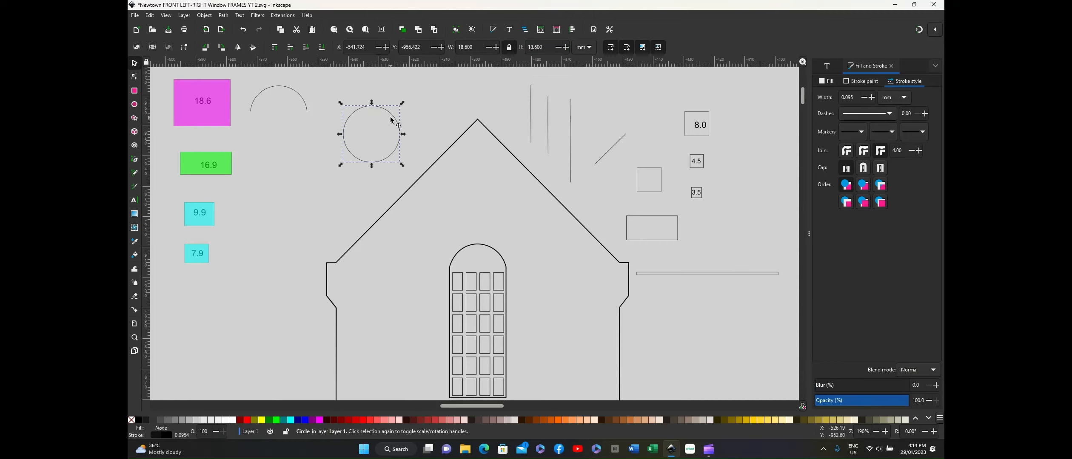
Turn the circle into an open half-circle arc running from 0 to 180 degrees
{"action": "key", "text": "e"}
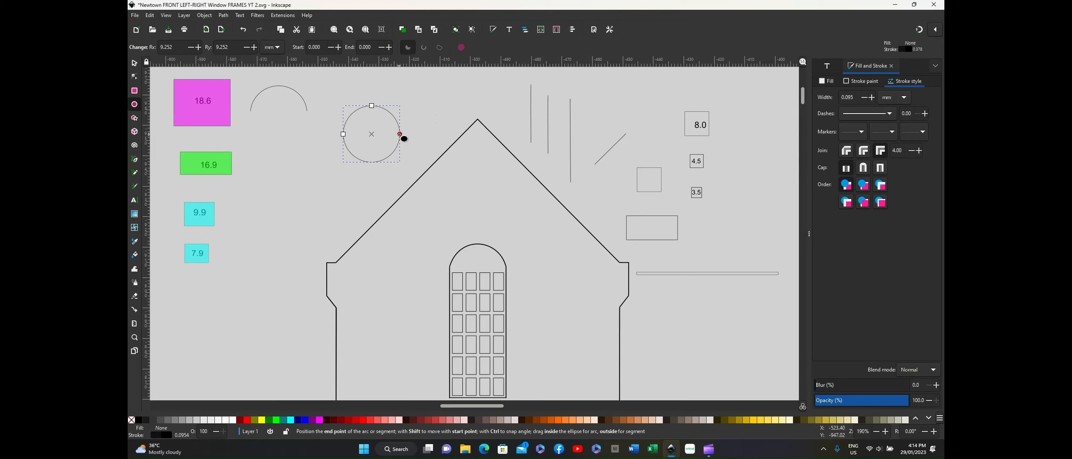
{"action": "left_click_drag", "start_coordinate": [400, 134], "coordinate": [336, 135]}
{"action": "left_click_drag", "start_coordinate": [337, 135], "coordinate": [343, 134]}
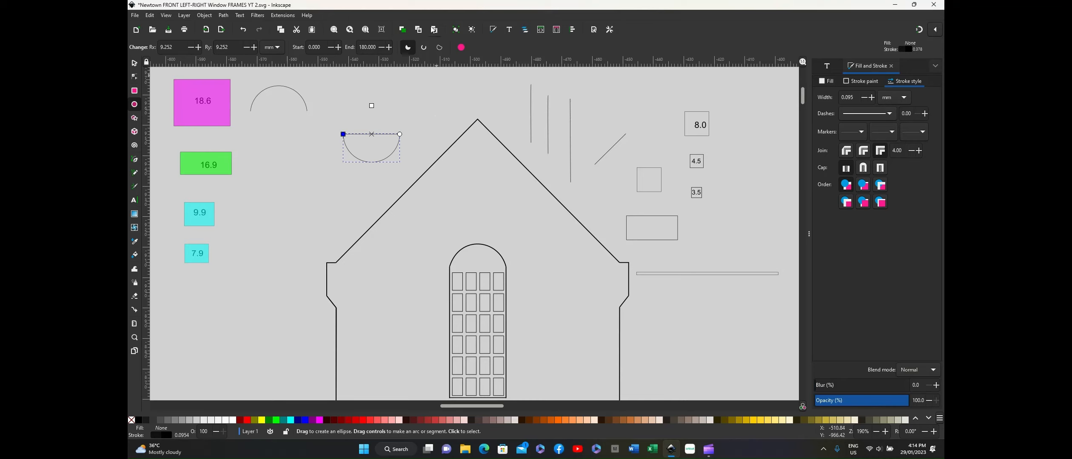
{"action": "left_click", "coordinate": [425, 50]}
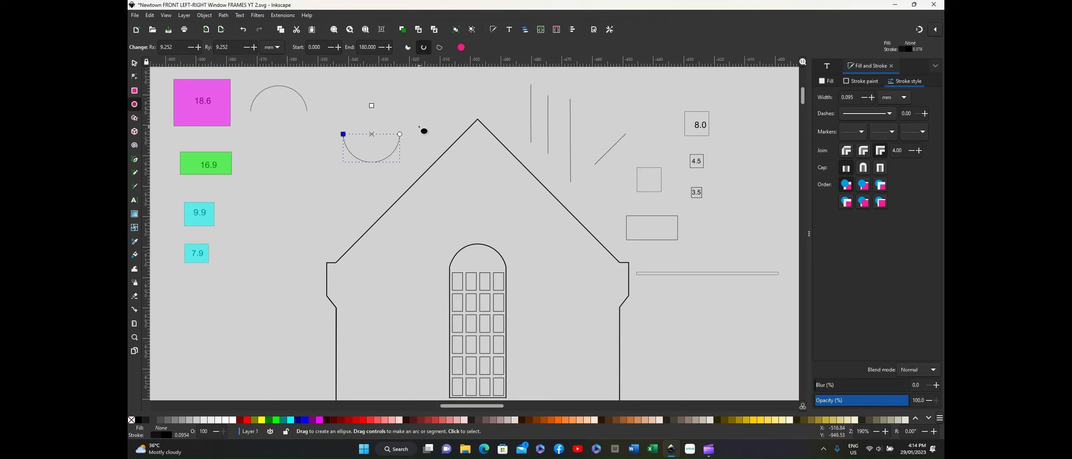
Rotate the half-circle arc 180 degrees clockwise so it curves upward and move it level with the existing arc
{"action": "left_click", "coordinate": [135, 63]}
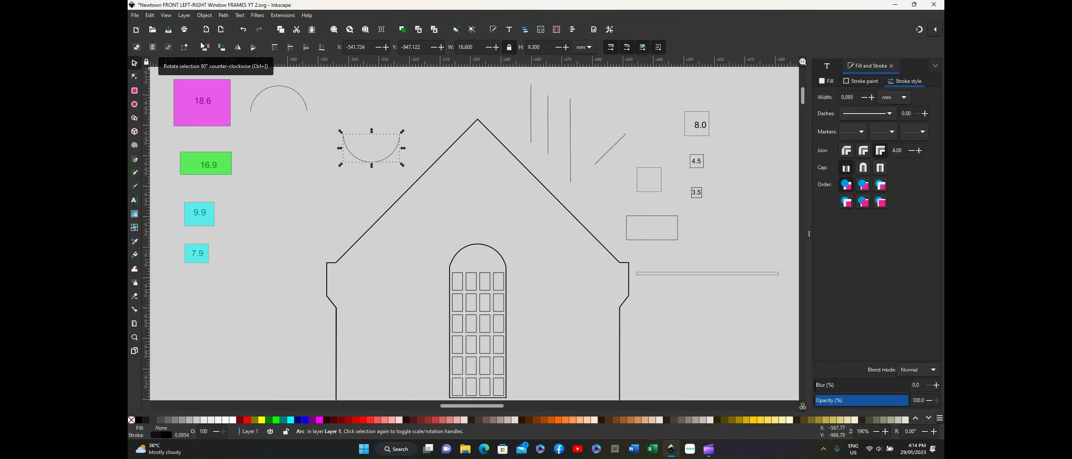
{"action": "left_click", "coordinate": [221, 48]}
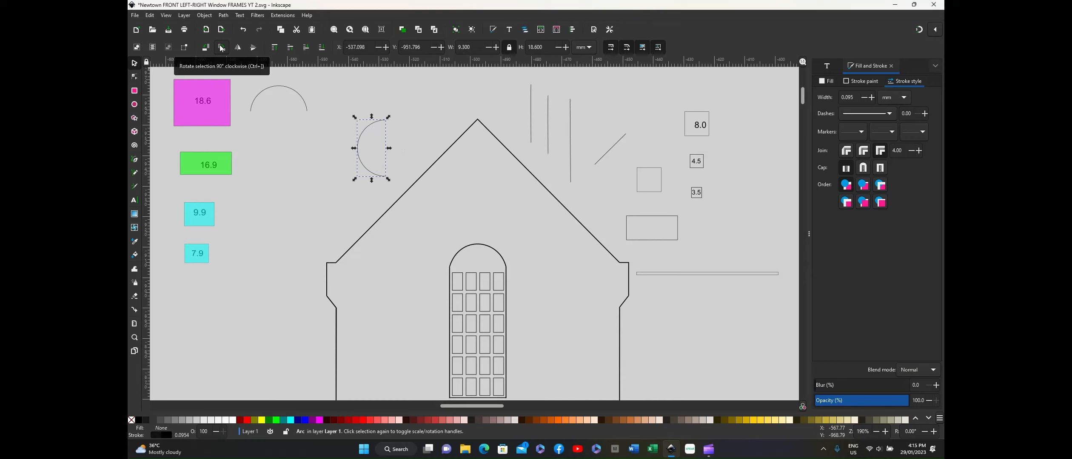
{"action": "left_click", "coordinate": [221, 48]}
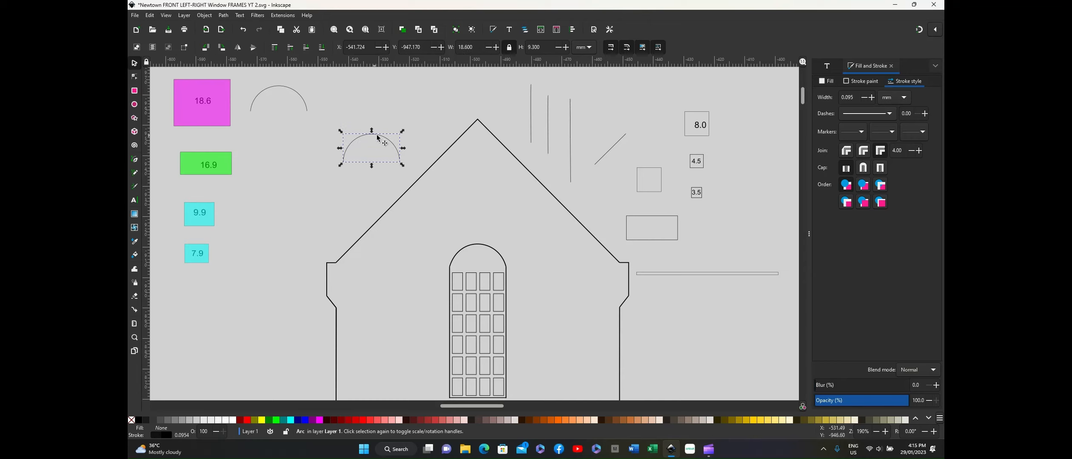
{"action": "left_click_drag", "start_coordinate": [377, 135], "coordinate": [369, 88]}
Place the new arc beside the green 16.9 block and scale it proportionally to 16.9 mm wide
{"action": "mouse_move", "coordinate": [202, 162]}
{"action": "left_mouse_down"}
{"action": "mouse_move", "coordinate": [357, 251]}
{"action": "mouse_move", "coordinate": [473, 259]}
{"action": "mouse_move", "coordinate": [320, 172]}
{"action": "mouse_move", "coordinate": [195, 163]}
{"action": "left_mouse_up"}
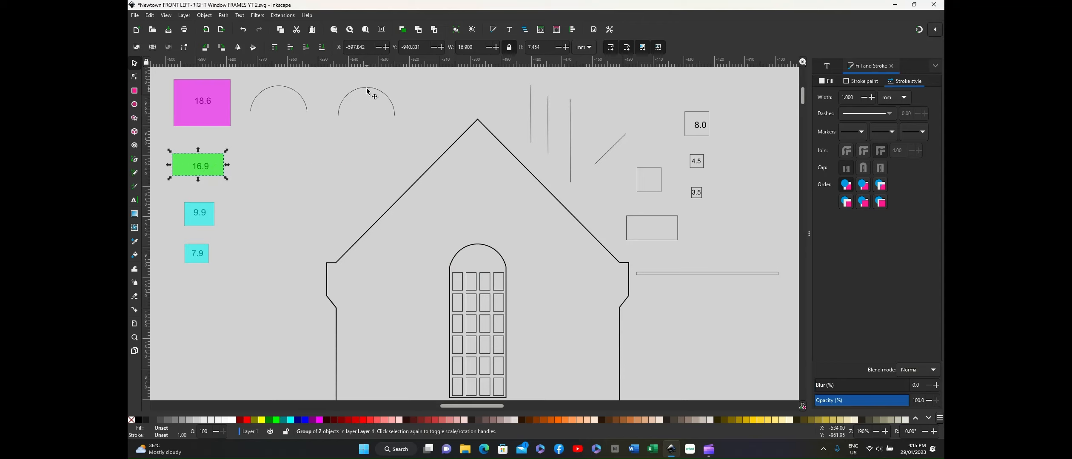
{"action": "left_click_drag", "start_coordinate": [366, 88], "coordinate": [277, 156]}
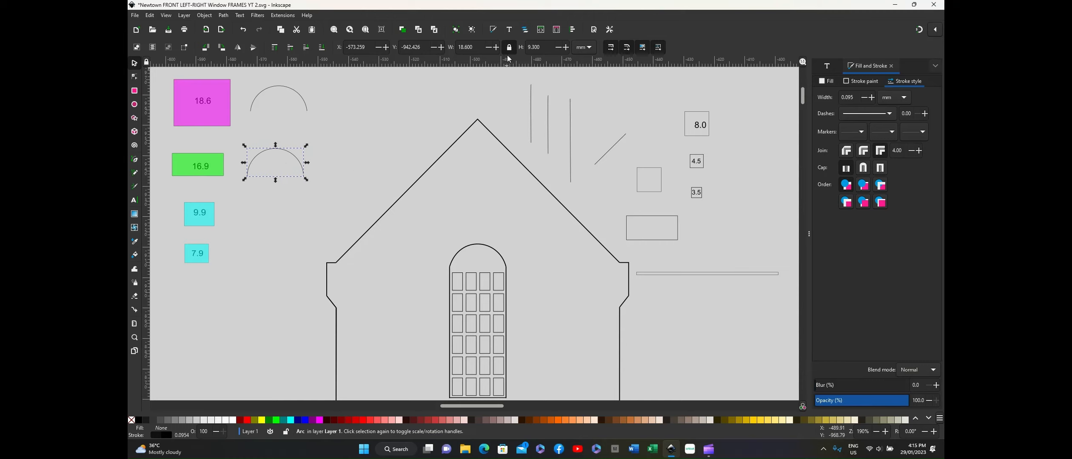
{"action": "double_click", "coordinate": [460, 47]}
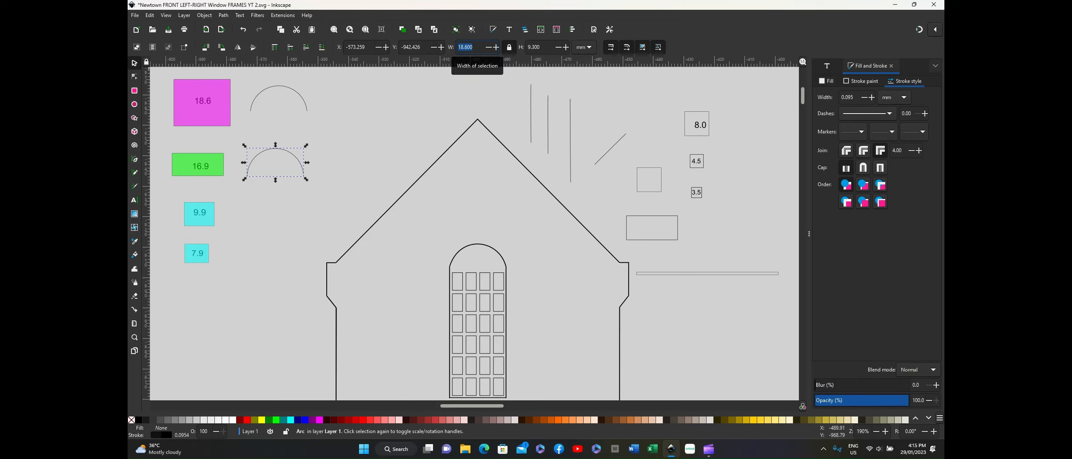
{"action": "type", "text": "16.9"}
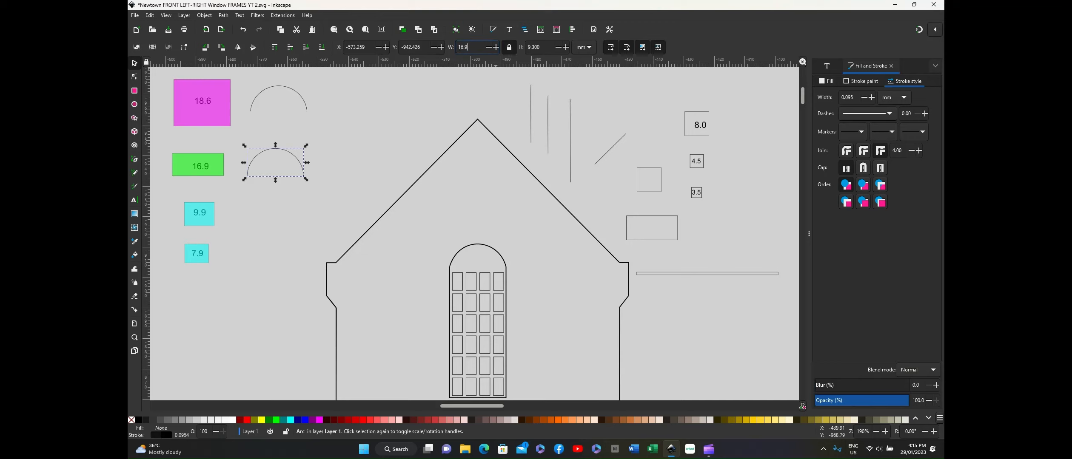
{"action": "key", "text": "Return"}
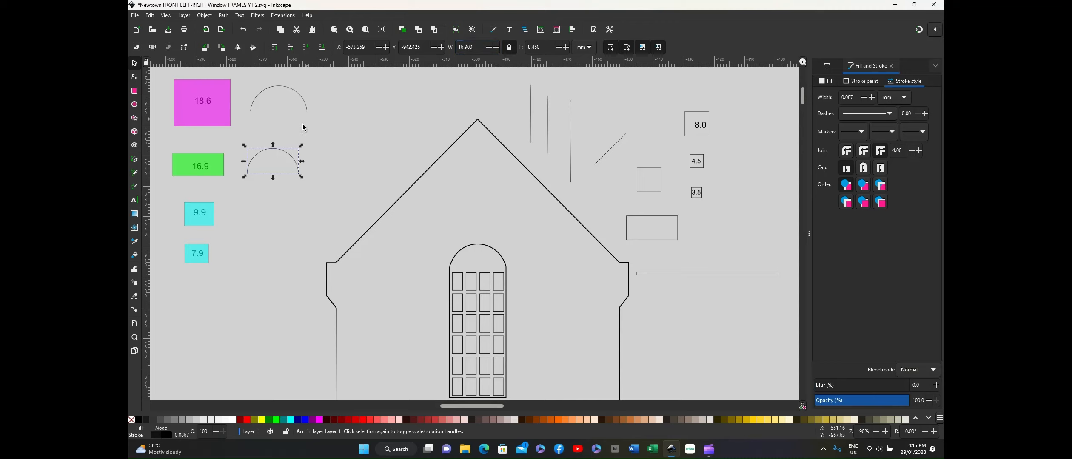
Duplicate the 16.9 mm arc and move the copy below it, beside the 9.9 block
{"action": "mouse_move", "coordinate": [274, 148]}
{"action": "left_mouse_down"}
{"action": "mouse_move", "coordinate": [280, 88]}
{"action": "mouse_move", "coordinate": [272, 146]}
{"action": "left_mouse_up"}
{"action": "left_click", "coordinate": [274, 153]}
{"action": "right_click", "coordinate": [274, 151]}
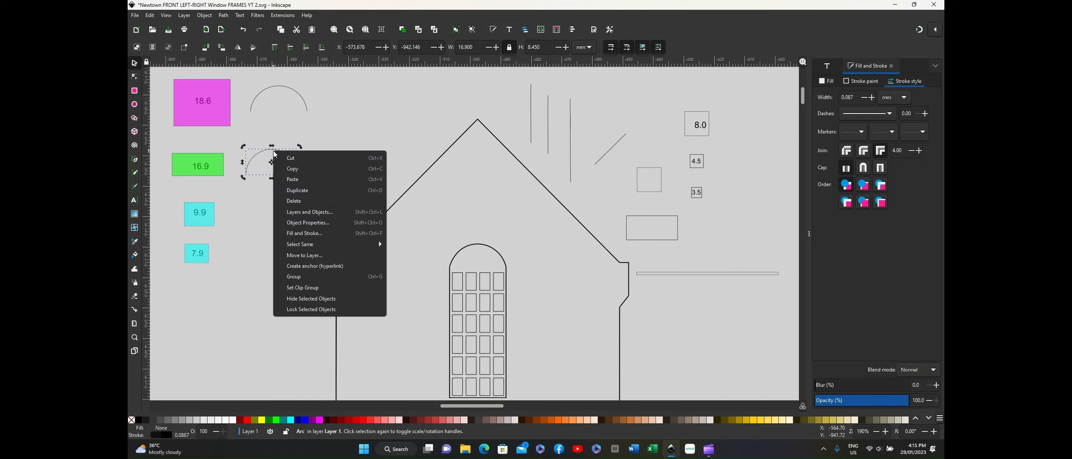
{"action": "left_click", "coordinate": [305, 194]}
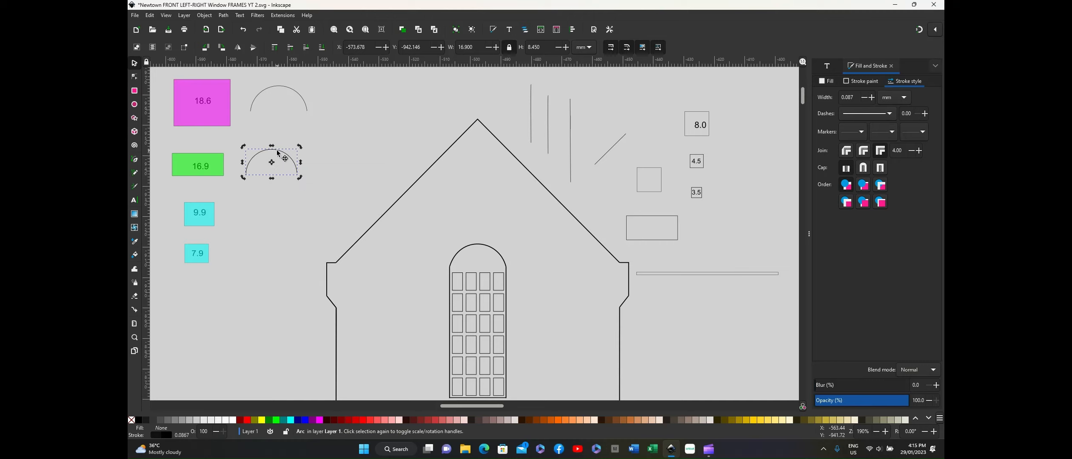
{"action": "left_click_drag", "start_coordinate": [278, 155], "coordinate": [275, 202]}
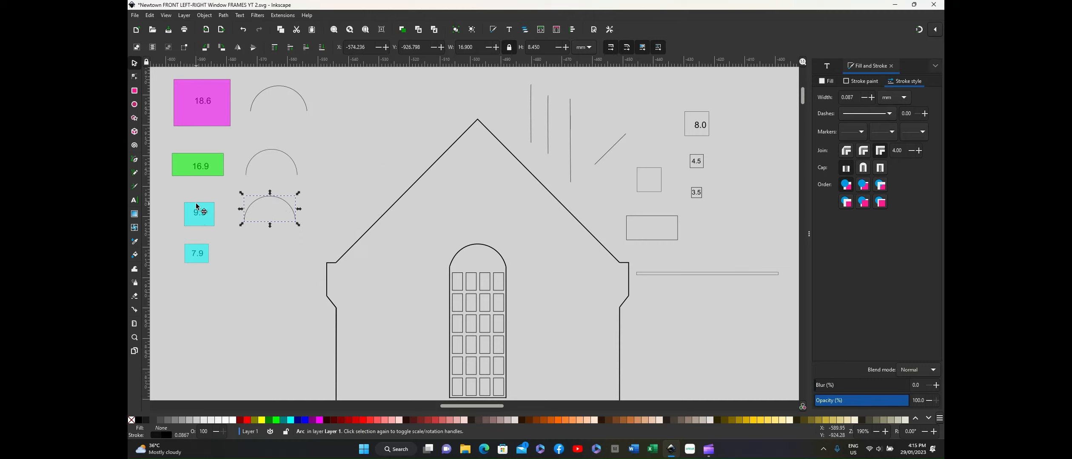
Compare the 9.9 block with the window's arch and scale the lowest arc proportionally to 9.9 mm wide
{"action": "left_click_drag", "start_coordinate": [197, 206], "coordinate": [477, 255]}
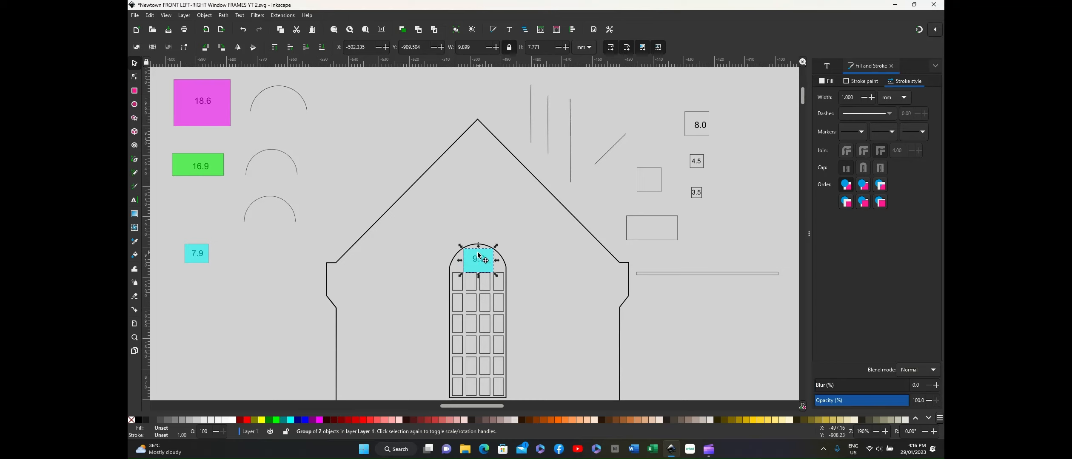
{"action": "left_click_drag", "start_coordinate": [480, 257], "coordinate": [192, 206]}
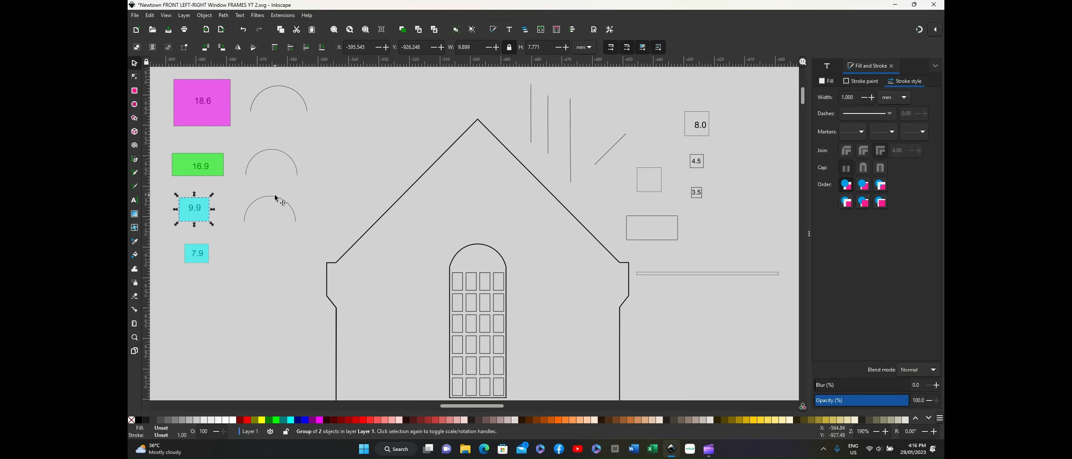
{"action": "left_click", "coordinate": [272, 197]}
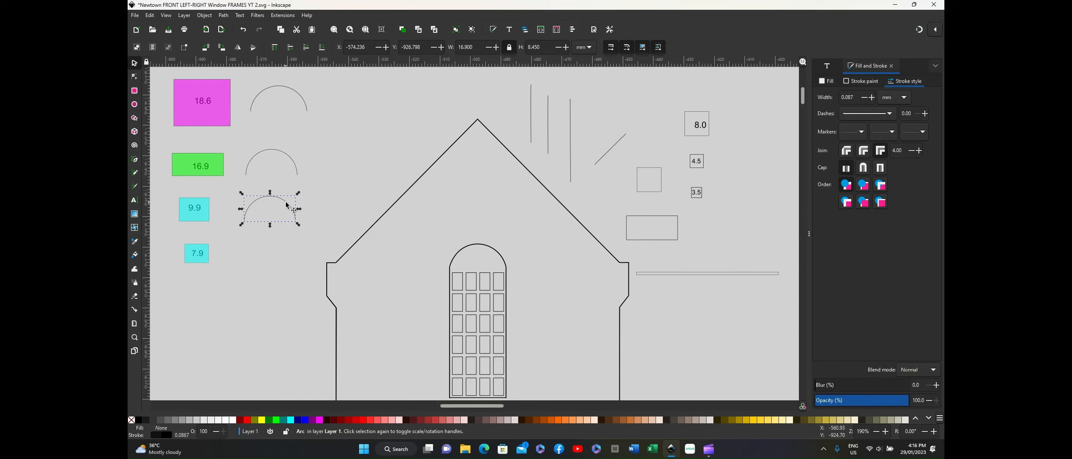
{"action": "double_click", "coordinate": [472, 46]}
{"action": "type", "text": "9.9"}
{"action": "key", "text": "Return"}
{"action": "left_click", "coordinate": [245, 245]}
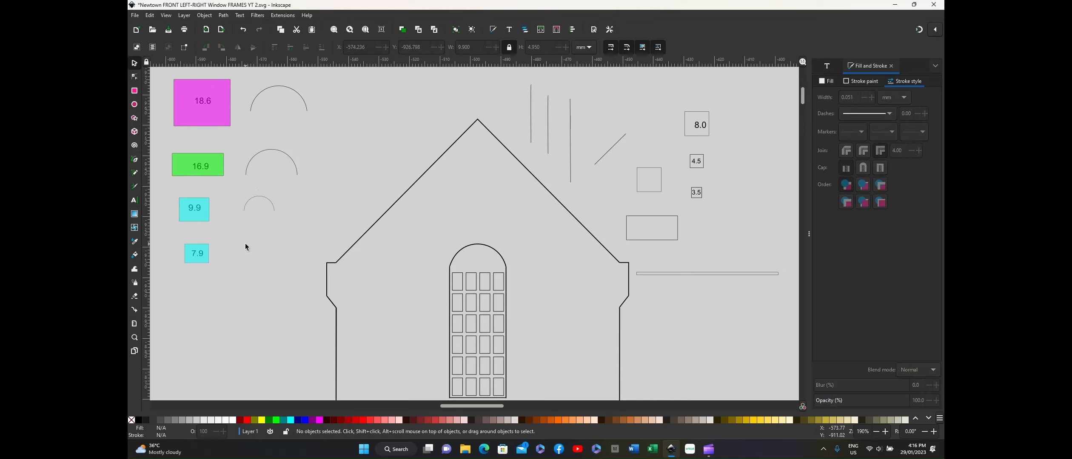
Set the stroke width of the 9.9 mm arc to 0.1 mm
{"action": "left_click", "coordinate": [265, 198]}
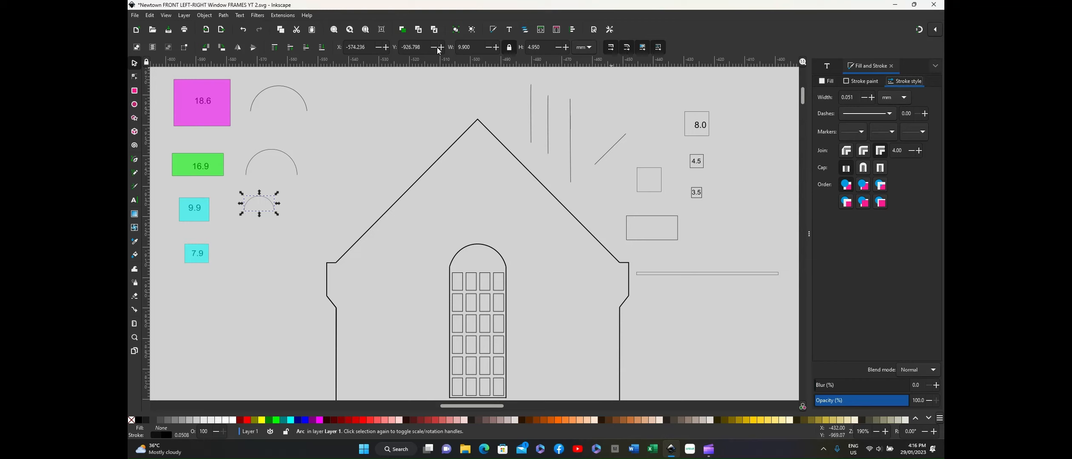
{"action": "left_click", "coordinate": [204, 15]}
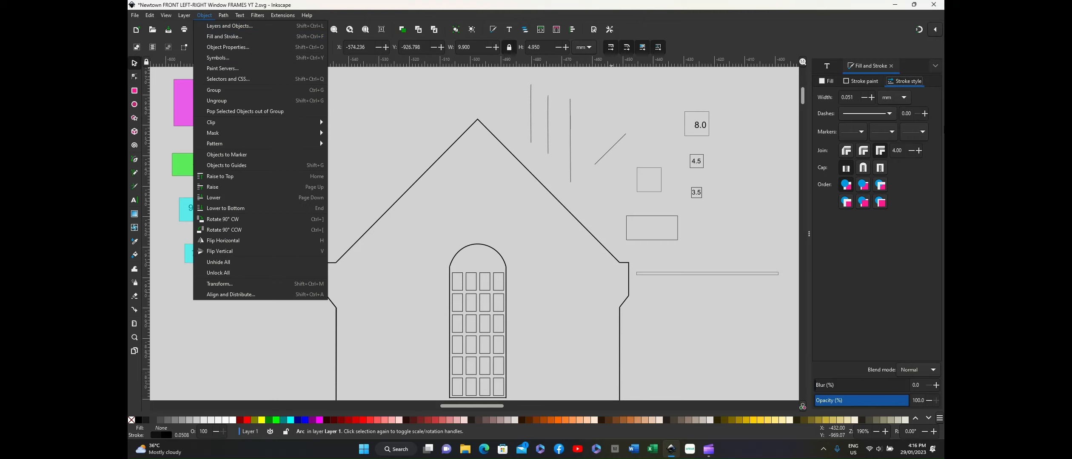
{"action": "left_click", "coordinate": [908, 86]}
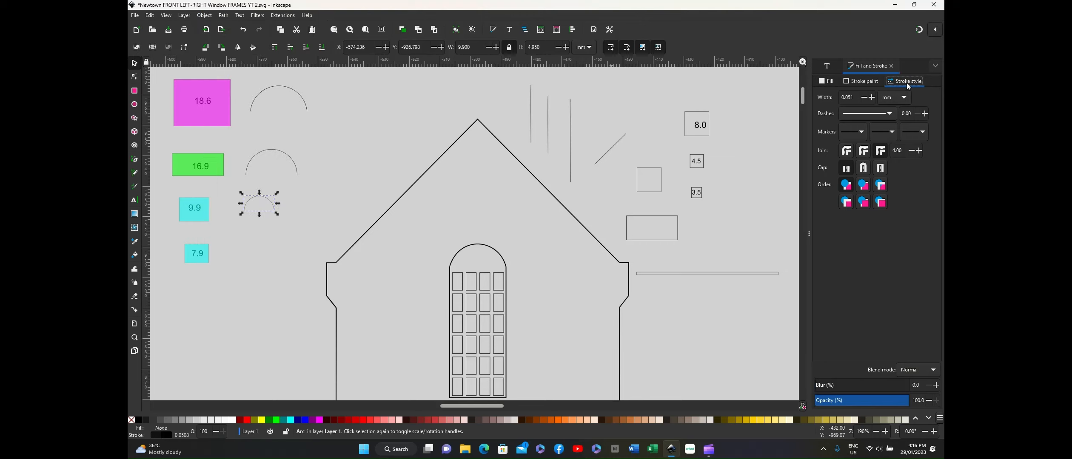
{"action": "left_click", "coordinate": [847, 97]}
{"action": "type", "text": "0.1"}
{"action": "key", "text": "Return"}
Duplicate the 9.9 mm arc, move the copy beside the 7.9 block, and compare that block with the window's arch
{"action": "left_click", "coordinate": [265, 200]}
{"action": "right_click", "coordinate": [264, 199]}
{"action": "left_click", "coordinate": [284, 238]}
{"action": "left_click_drag", "start_coordinate": [263, 202], "coordinate": [485, 259]}
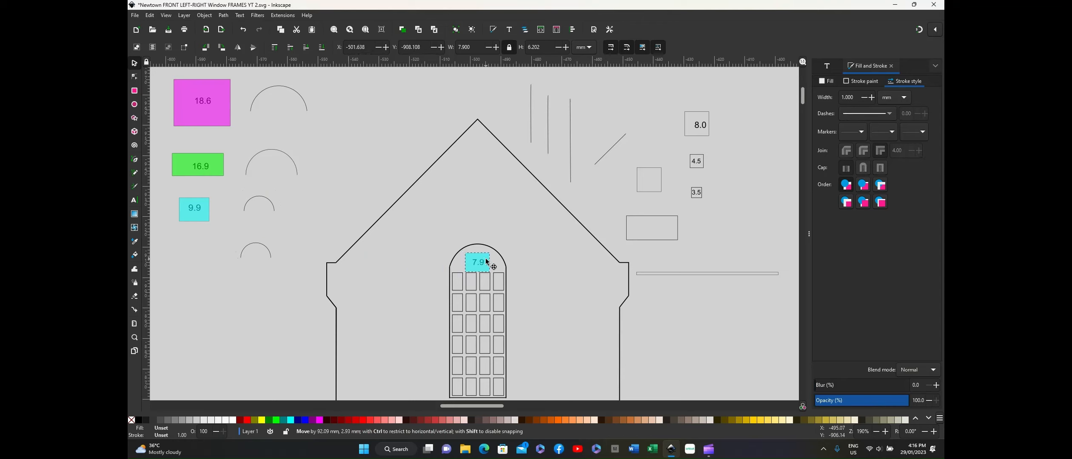
{"action": "left_click_drag", "start_coordinate": [486, 258], "coordinate": [205, 252]}
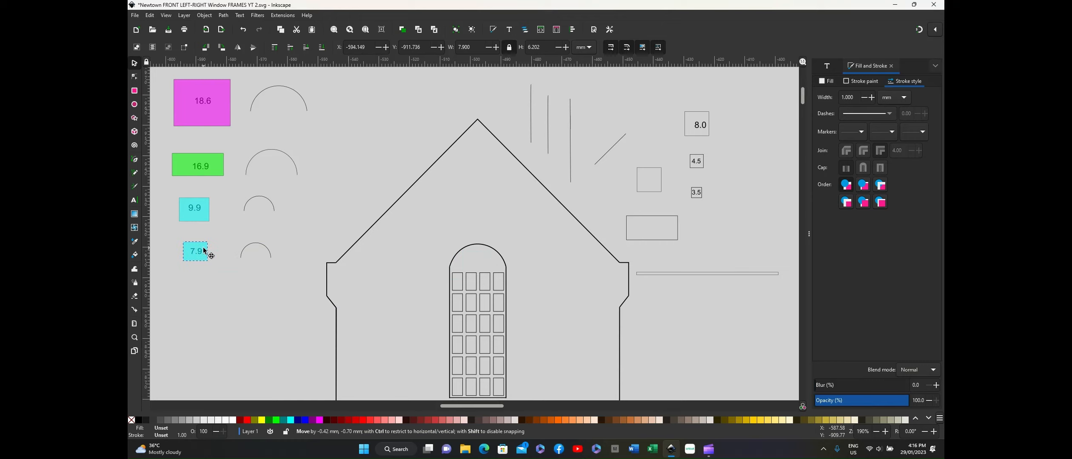
Scale the lowest arc proportionally to 7.9 mm wide
{"action": "left_click", "coordinate": [258, 245]}
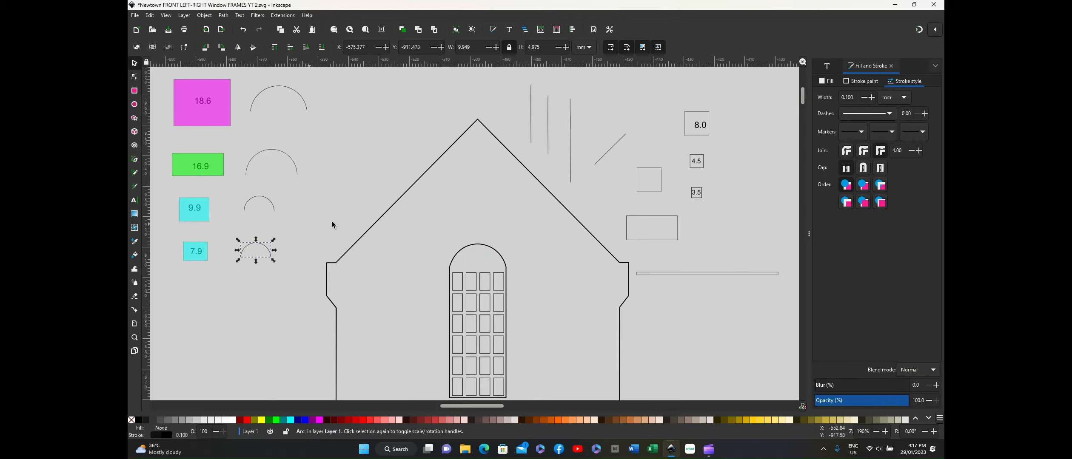
{"action": "left_click", "coordinate": [464, 47]}
{"action": "type", "text": "7.9"}
{"action": "key", "text": "Return"}
{"action": "left_click", "coordinate": [227, 291]}
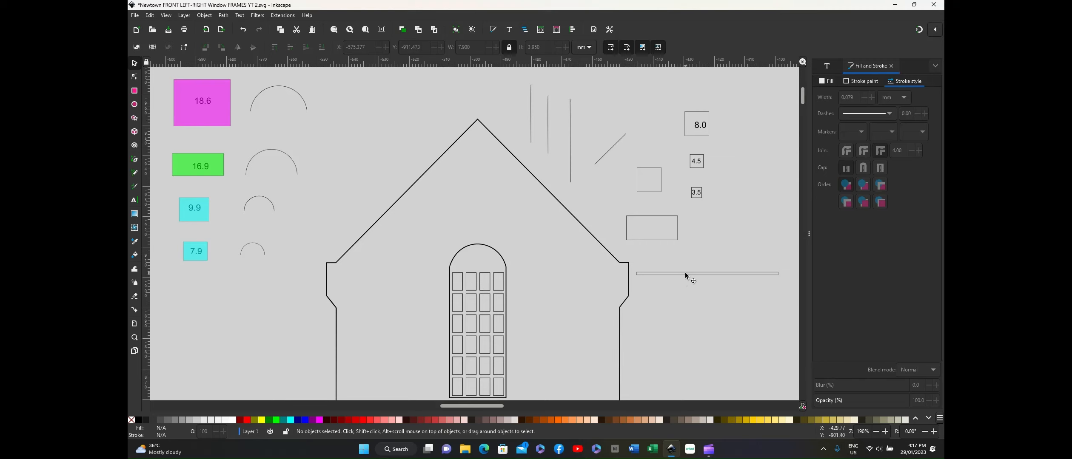
Lay the long thin bar across the base of the window's arch and set the two shorter vertical lines side by side over its centre
{"action": "left_click_drag", "start_coordinate": [686, 275], "coordinate": [456, 271]}
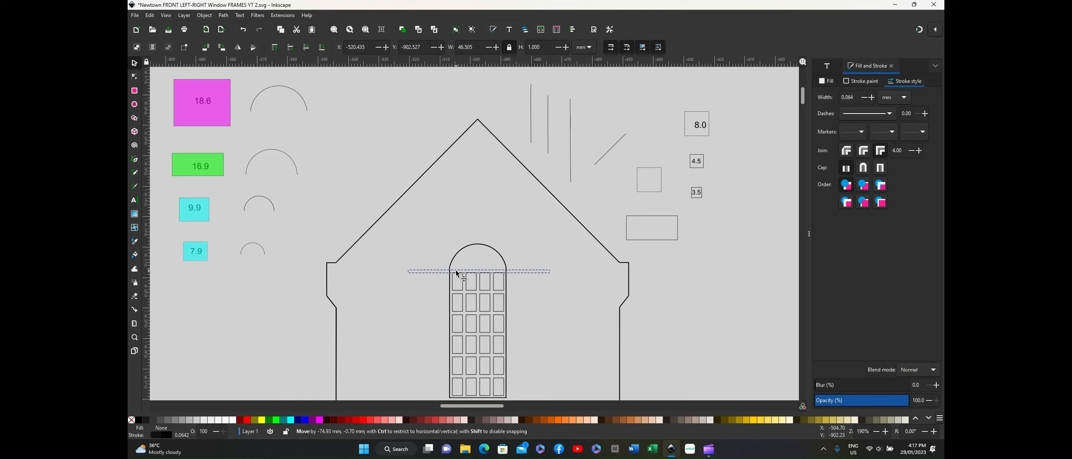
{"action": "left_click", "coordinate": [692, 291]}
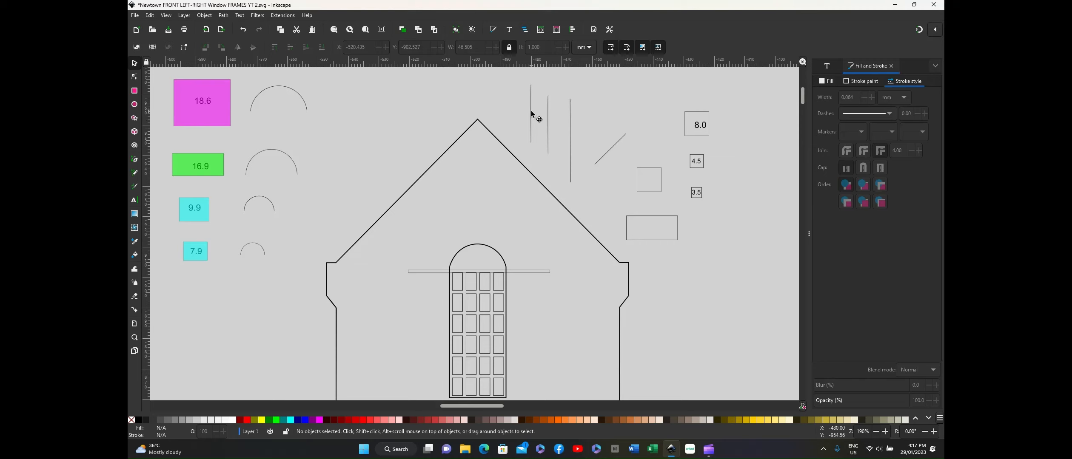
{"action": "left_click_drag", "start_coordinate": [532, 113], "coordinate": [475, 254]}
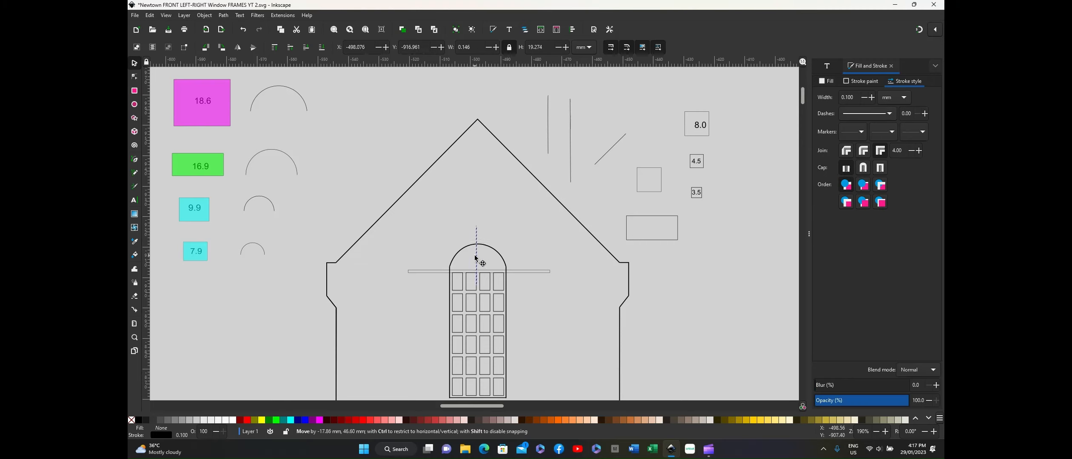
{"action": "left_click_drag", "start_coordinate": [475, 257], "coordinate": [476, 258]}
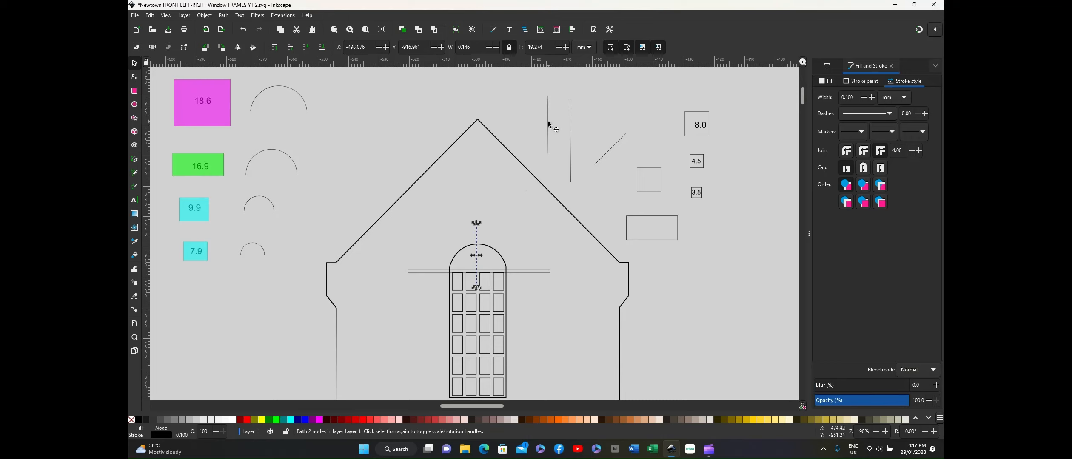
{"action": "left_click", "coordinate": [544, 139]}
{"action": "left_click_drag", "start_coordinate": [543, 139], "coordinate": [479, 260]}
{"action": "left_click", "coordinate": [536, 144]}
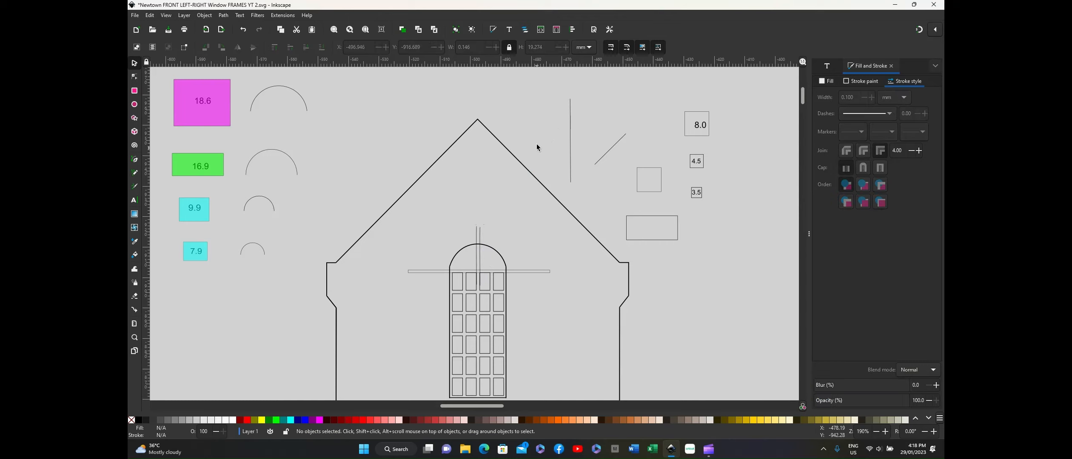
Enable snapping and snap the lower end of the longest vertical line to the apex of the window's arch
{"action": "left_click", "coordinate": [934, 30]}
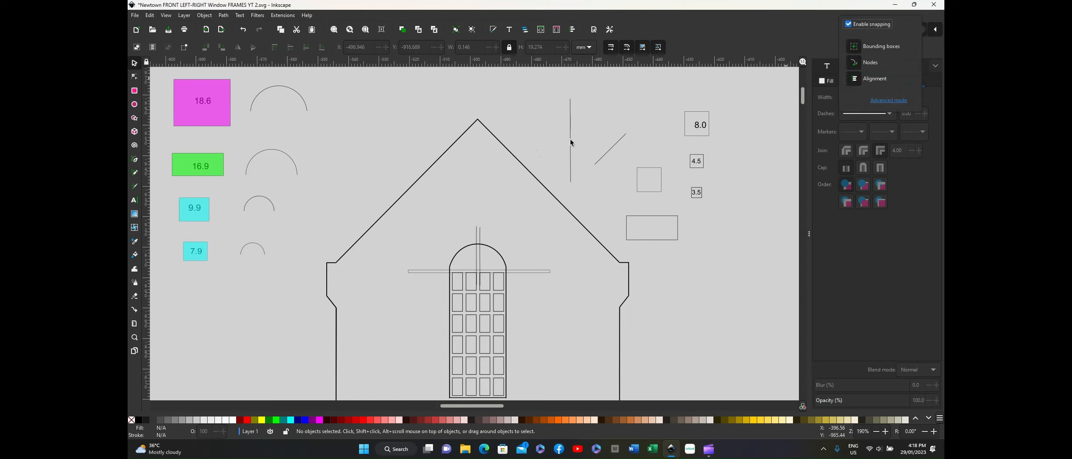
{"action": "left_click", "coordinate": [484, 183]}
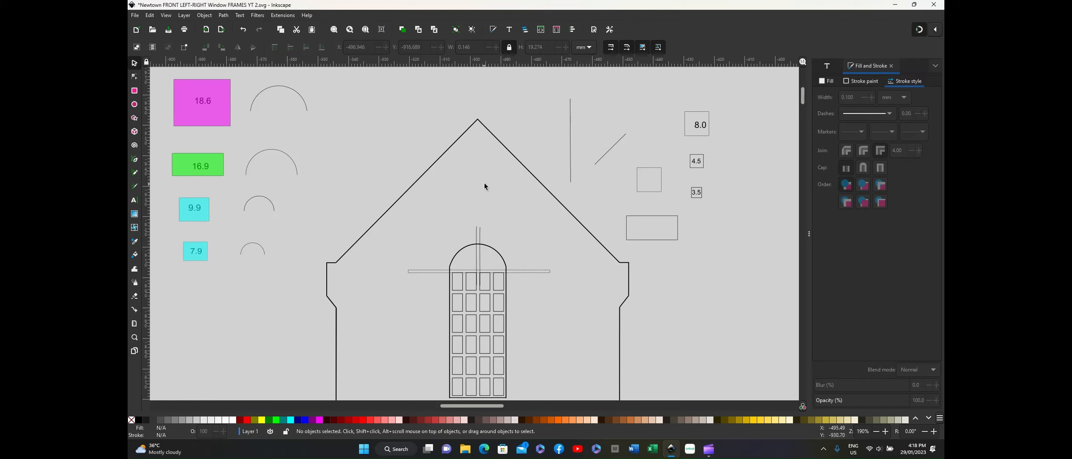
{"action": "left_click_drag", "start_coordinate": [570, 143], "coordinate": [473, 203]}
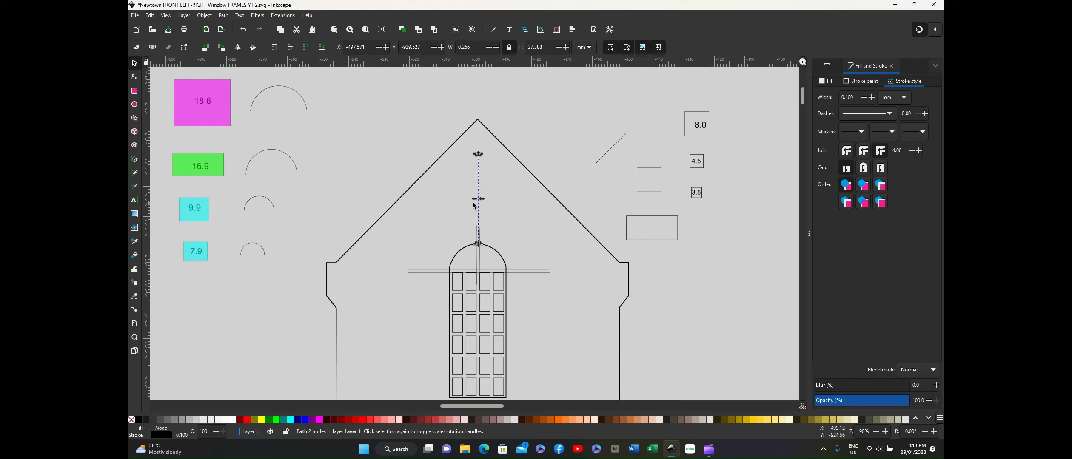
{"action": "left_click", "coordinate": [559, 113]}
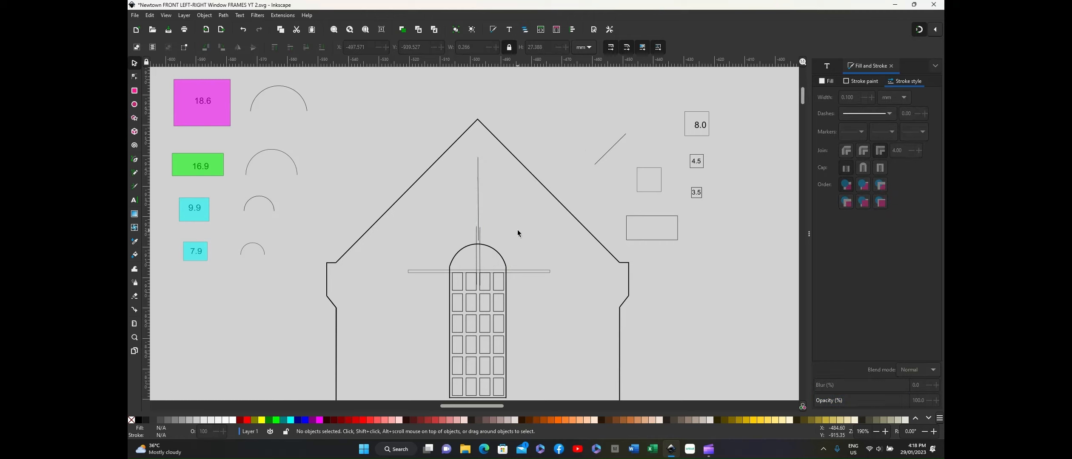
Disable snapping and move the long vertical line straight down so it crosses the arch between the two shorter lines
{"action": "left_click", "coordinate": [917, 31]}
{"action": "left_click_drag", "start_coordinate": [477, 195], "coordinate": [477, 260]}
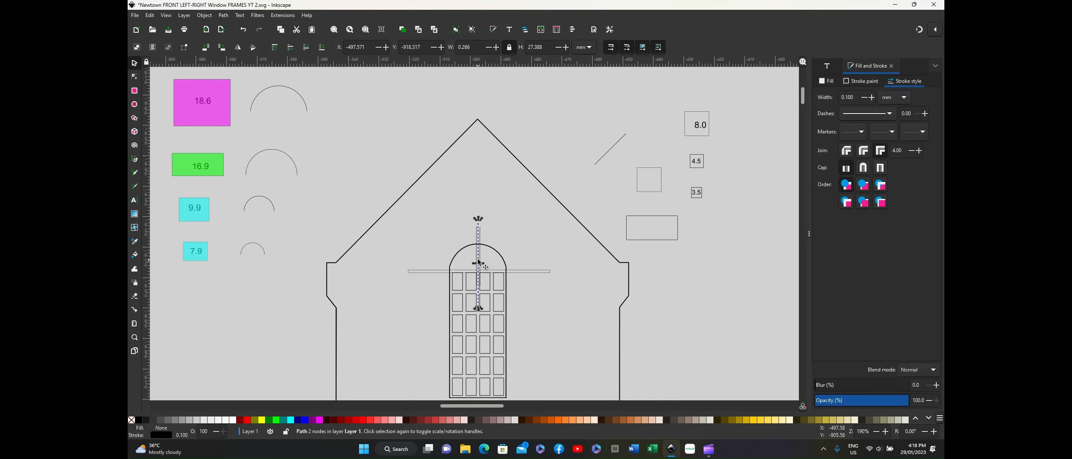
{"action": "left_click", "coordinate": [568, 128]}
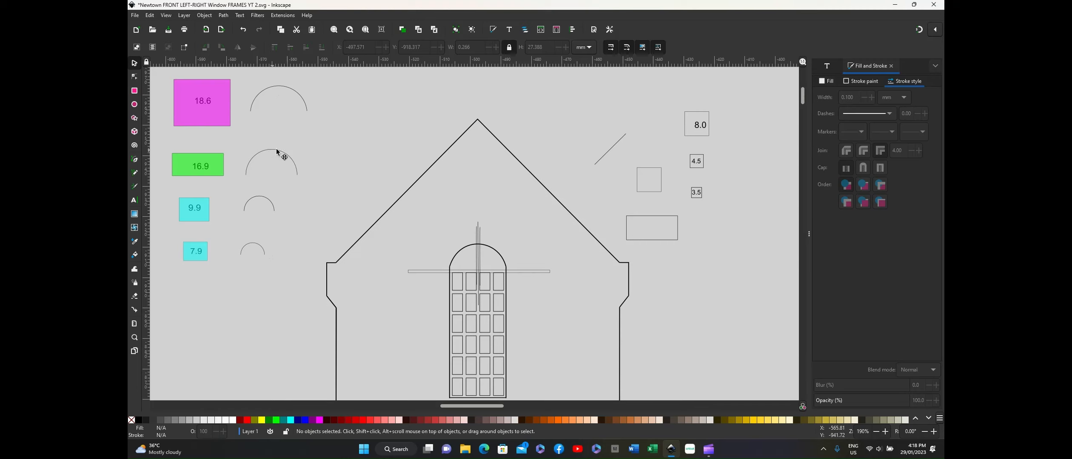
Move the 16.9 mm arc inside the window's arch, centred on the vertical line with its ends at the horizontal bar
{"action": "left_click_drag", "start_coordinate": [276, 149], "coordinate": [480, 248]}
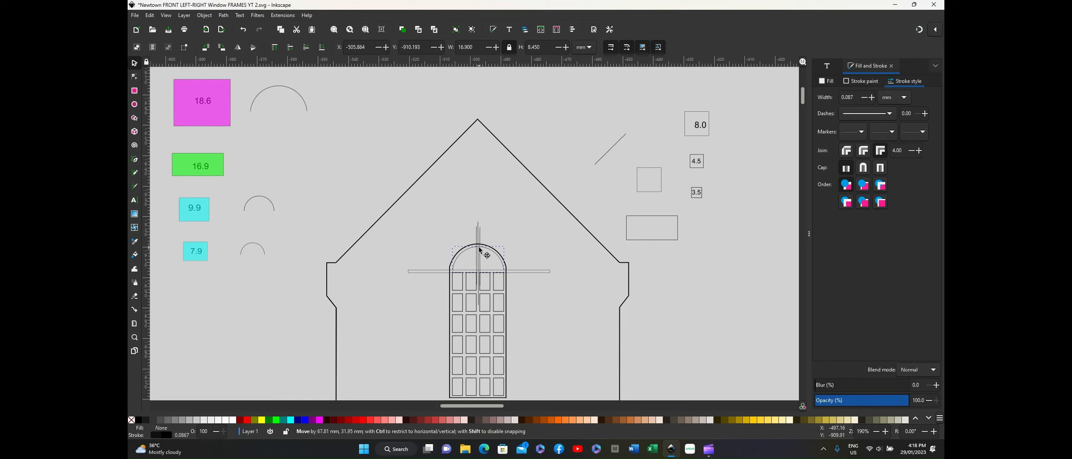
{"action": "left_click_drag", "start_coordinate": [481, 251], "coordinate": [479, 251]}
{"action": "left_click", "coordinate": [530, 151]}
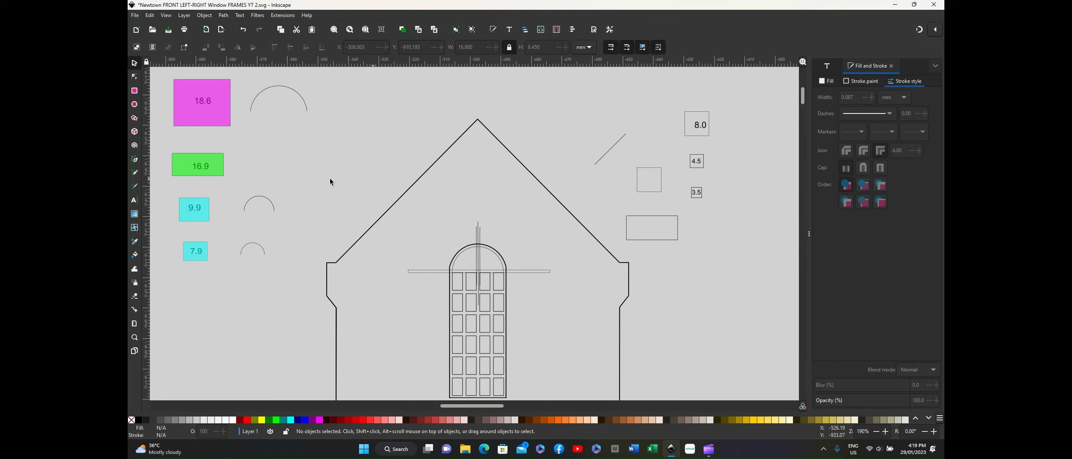
Move the 9.9 mm and 7.9 mm arcs into the window's arch, centred concentrically under the 16.9 mm arc
{"action": "left_click_drag", "start_coordinate": [256, 200], "coordinate": [475, 259]}
{"action": "left_click", "coordinate": [346, 174]}
{"action": "left_click_drag", "start_coordinate": [250, 246], "coordinate": [479, 264]}
{"action": "key", "text": "Escape"}
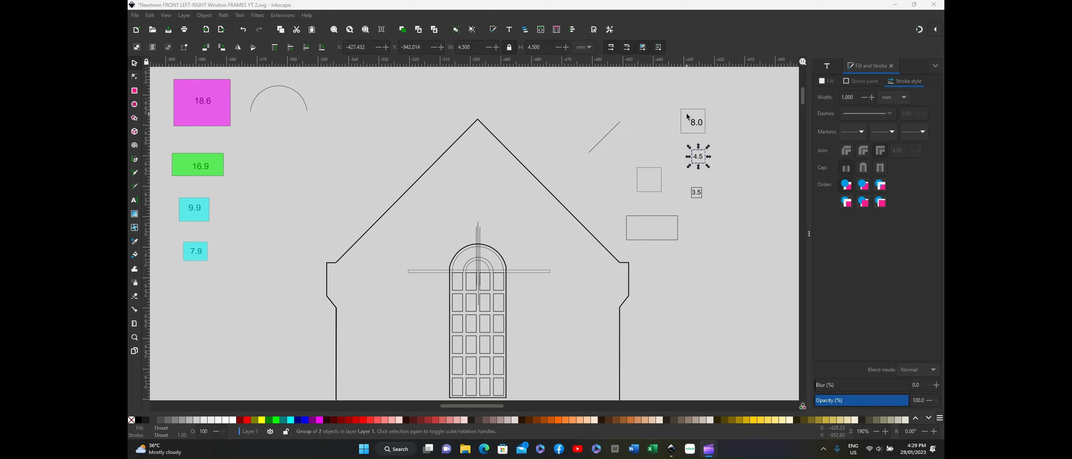
Compare the 8.0, 4.5 and 3.5 blocks with the arcs inside the window's arch and return them beside the building
{"action": "left_click_drag", "start_coordinate": [688, 113], "coordinate": [483, 250]}
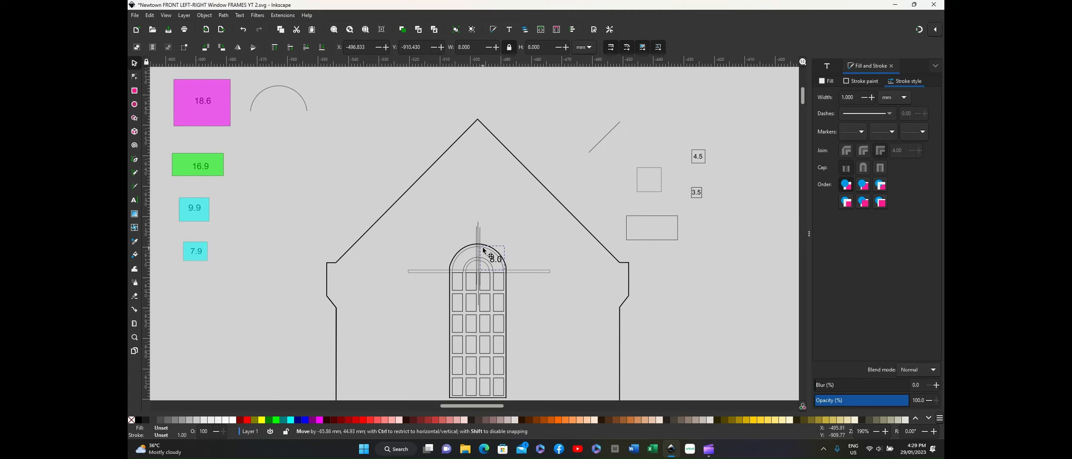
{"action": "left_click_drag", "start_coordinate": [484, 251], "coordinate": [485, 251]}
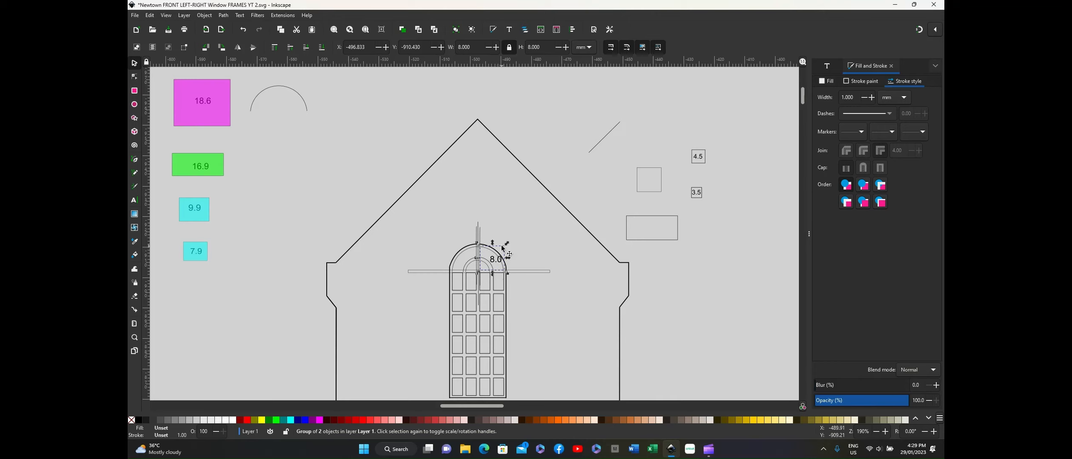
{"action": "left_click_drag", "start_coordinate": [503, 251], "coordinate": [703, 109]}
{"action": "mouse_move", "coordinate": [702, 155]}
{"action": "left_mouse_down"}
{"action": "mouse_move", "coordinate": [486, 259]}
{"action": "mouse_move", "coordinate": [715, 146]}
{"action": "left_mouse_up"}
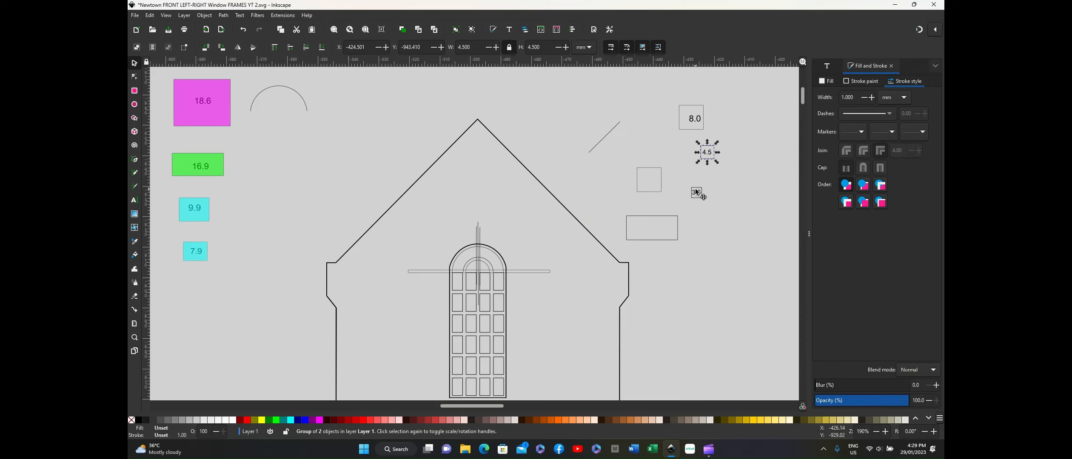
{"action": "left_click_drag", "start_coordinate": [694, 191], "coordinate": [484, 266]}
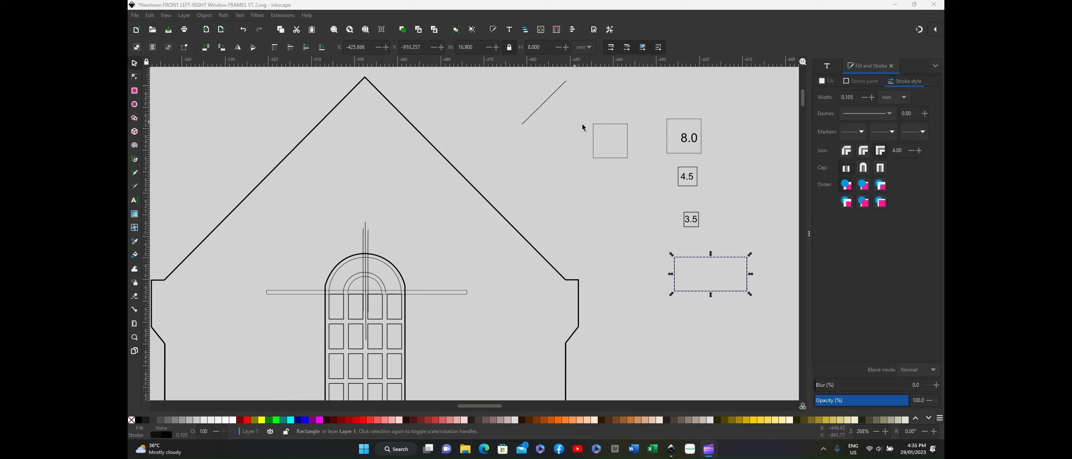
Place the unlabelled 8 mm square over the right half of the arch, between the centre line and the horizontal bar
{"action": "left_click", "coordinate": [612, 125]}
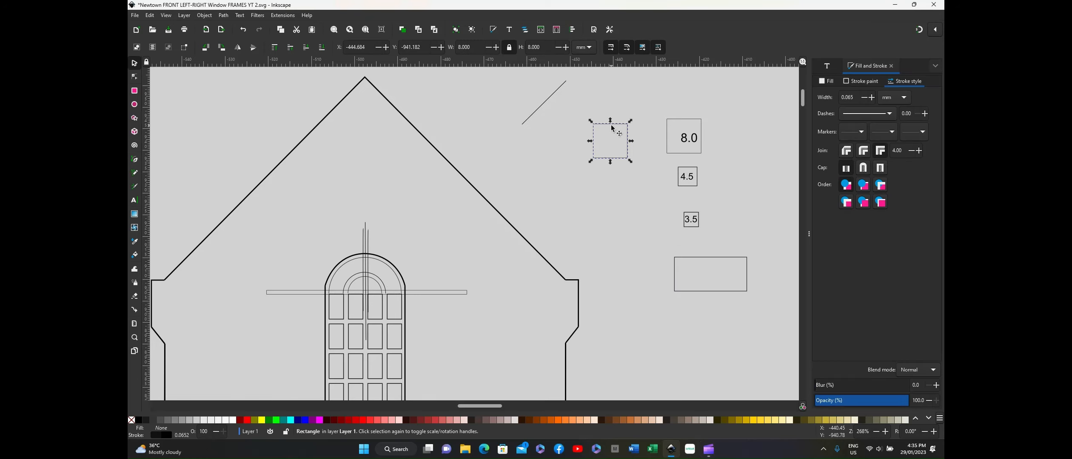
{"action": "left_click_drag", "start_coordinate": [612, 125], "coordinate": [383, 262]}
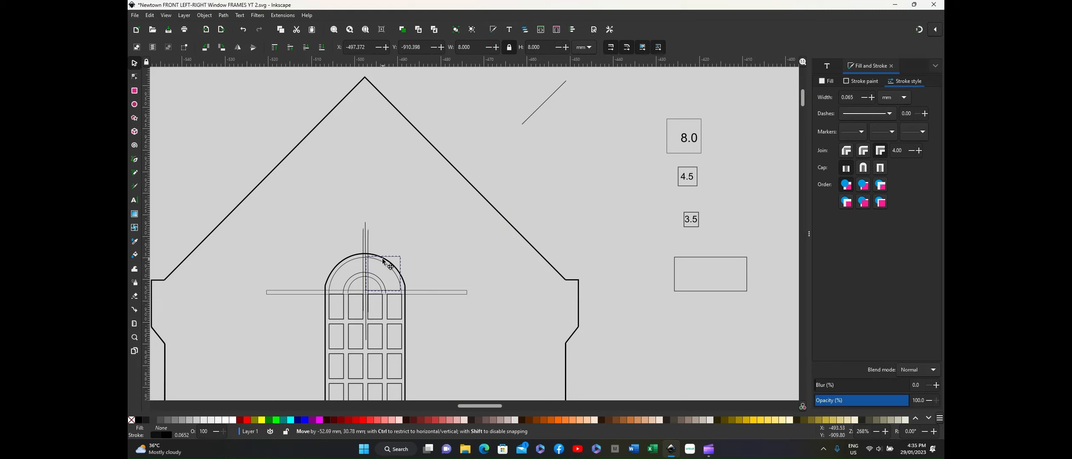
{"action": "left_click_drag", "start_coordinate": [384, 262], "coordinate": [384, 261]}
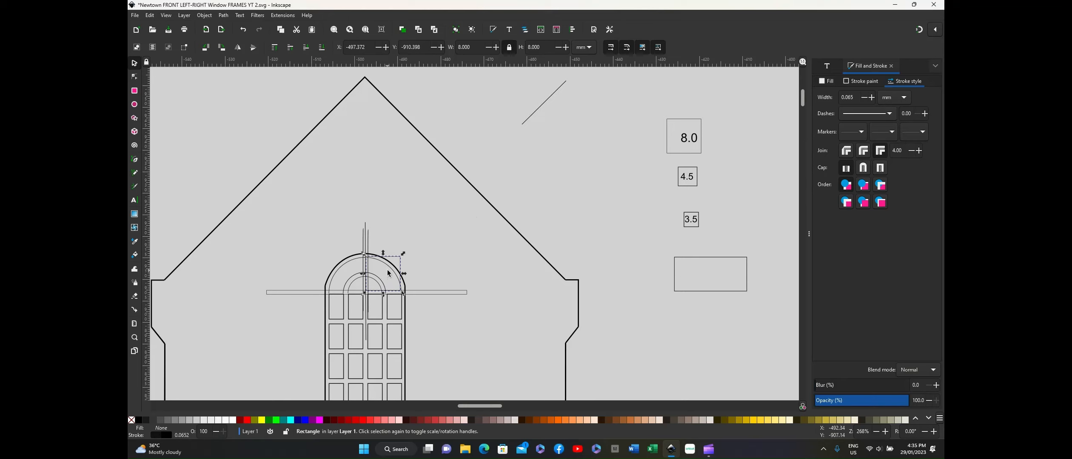
Lay the diagonal line through the corners of the 8 mm square in the arch, and move the square away
{"action": "left_click", "coordinate": [555, 94]}
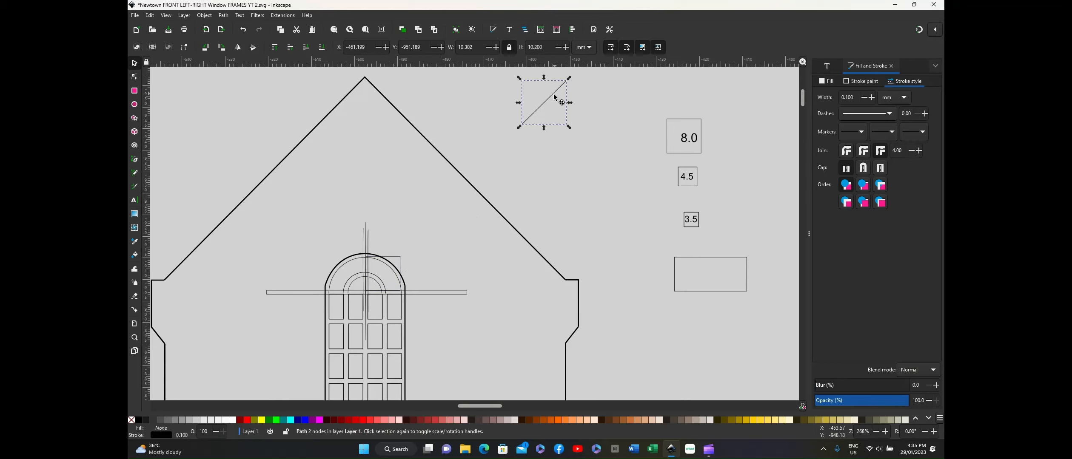
{"action": "left_click_drag", "start_coordinate": [555, 93], "coordinate": [396, 262]}
{"action": "left_click", "coordinate": [575, 139]}
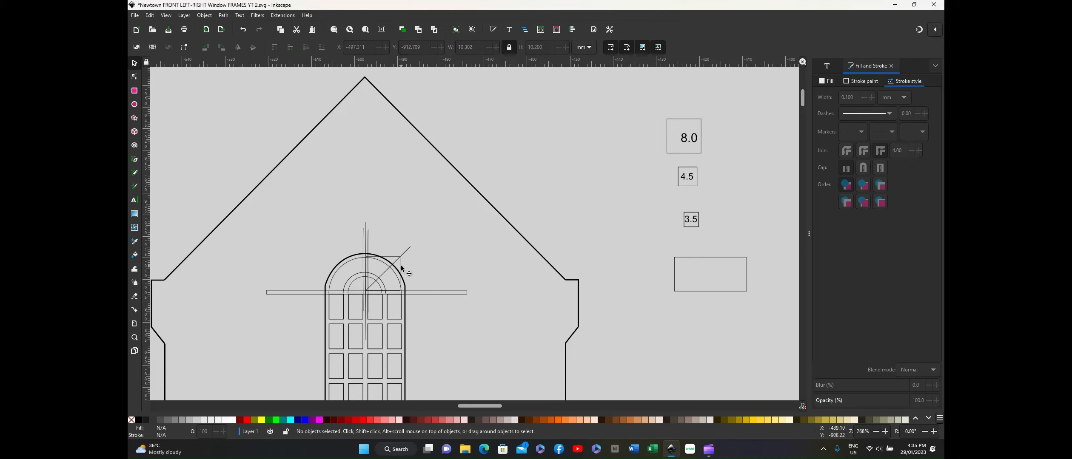
{"action": "left_click_drag", "start_coordinate": [400, 265], "coordinate": [618, 115]}
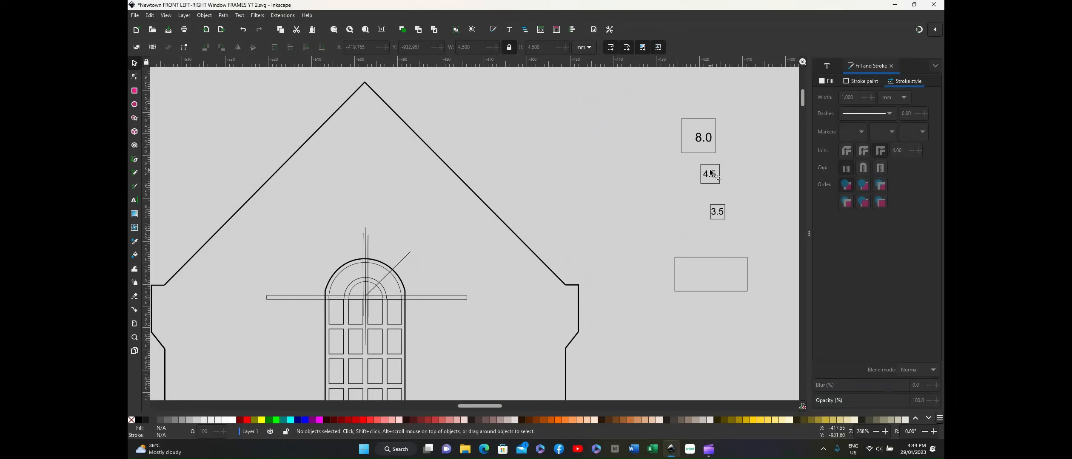
Compare the 4.5 and 3.5 blocks with the two inner arcs, leaving the 3.5 block against the centre line and horizontal bar
{"action": "left_click_drag", "start_coordinate": [712, 170], "coordinate": [376, 283]}
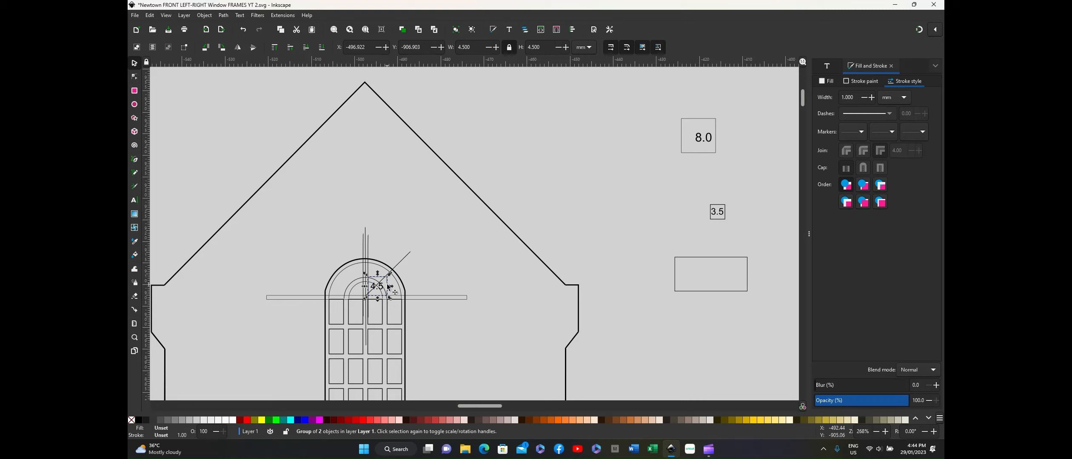
{"action": "left_click_drag", "start_coordinate": [390, 287], "coordinate": [736, 172]}
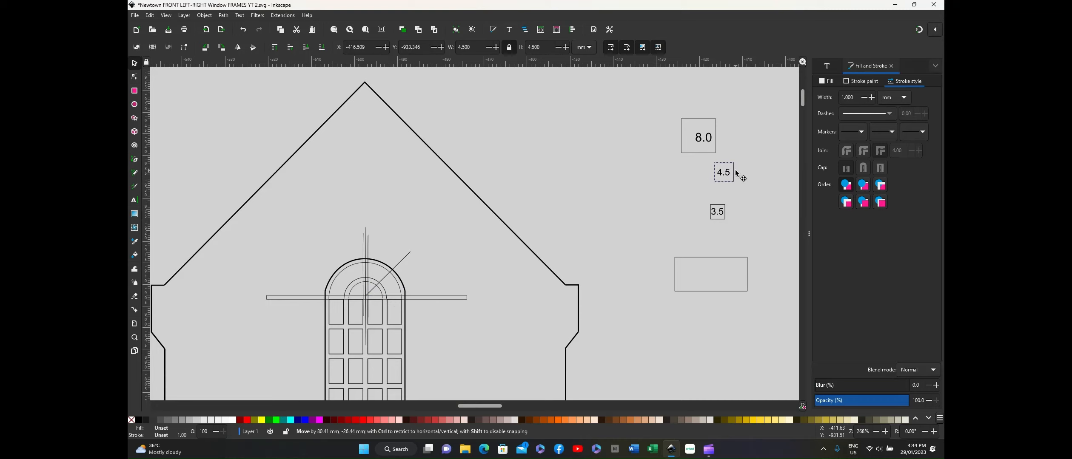
{"action": "left_click_drag", "start_coordinate": [722, 213], "coordinate": [378, 282]}
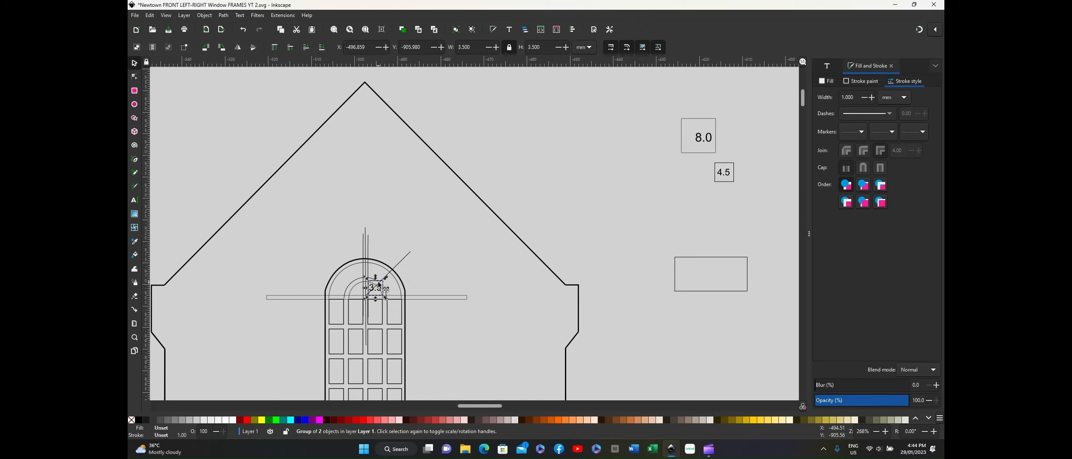
{"action": "left_click", "coordinate": [580, 102]}
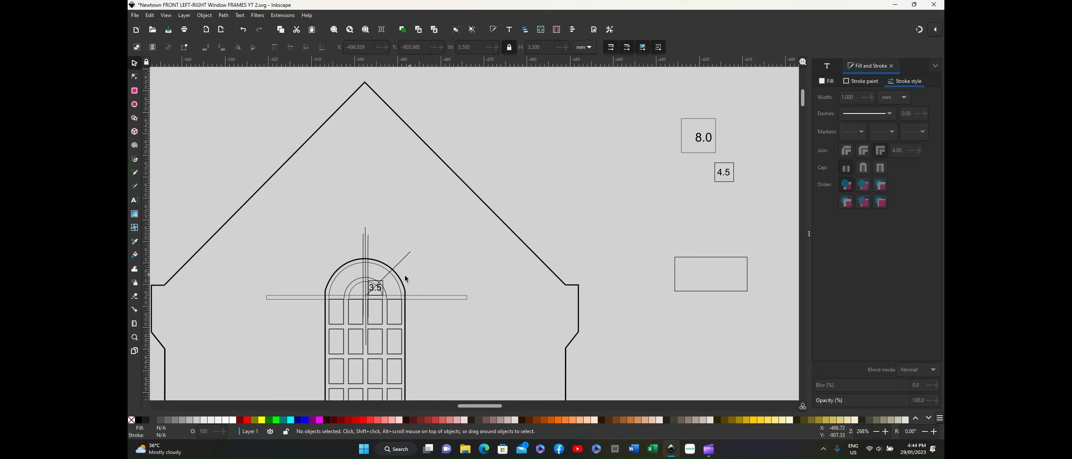